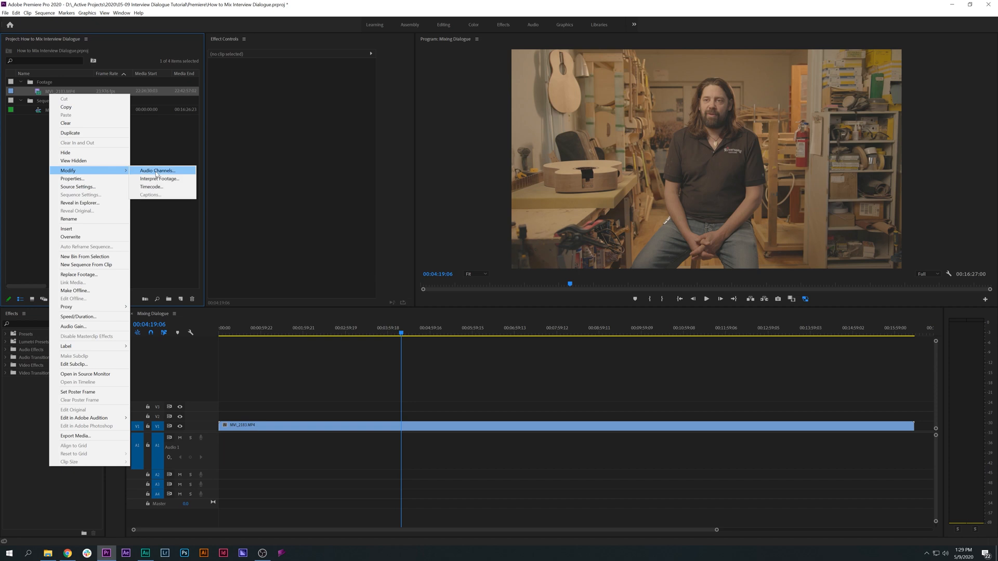
Step: Set the MVI_2183 footage clip's audio channel format to Mono with the left source channel, accepting the change for clips in use
click(463, 159)
click(462, 167)
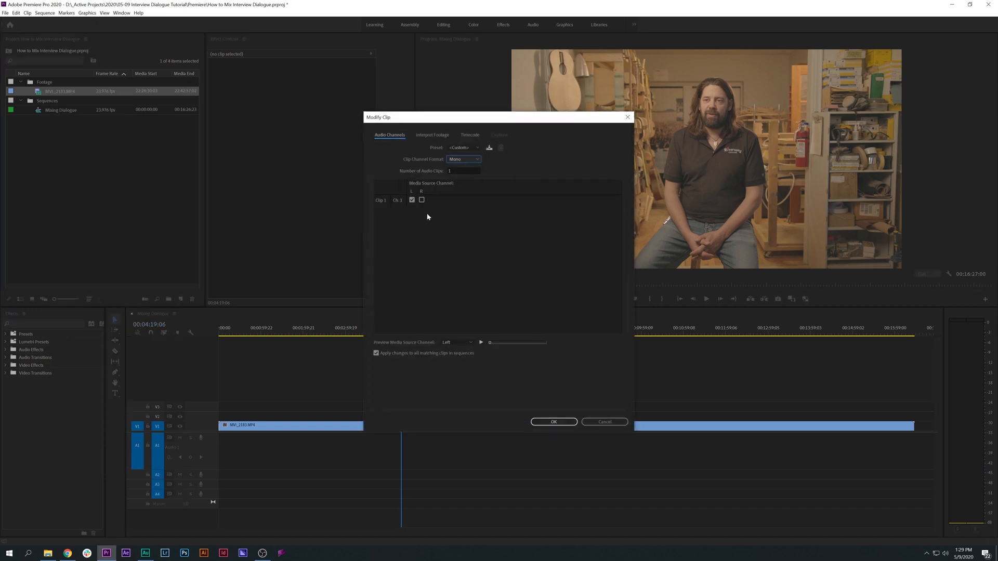
click(554, 422)
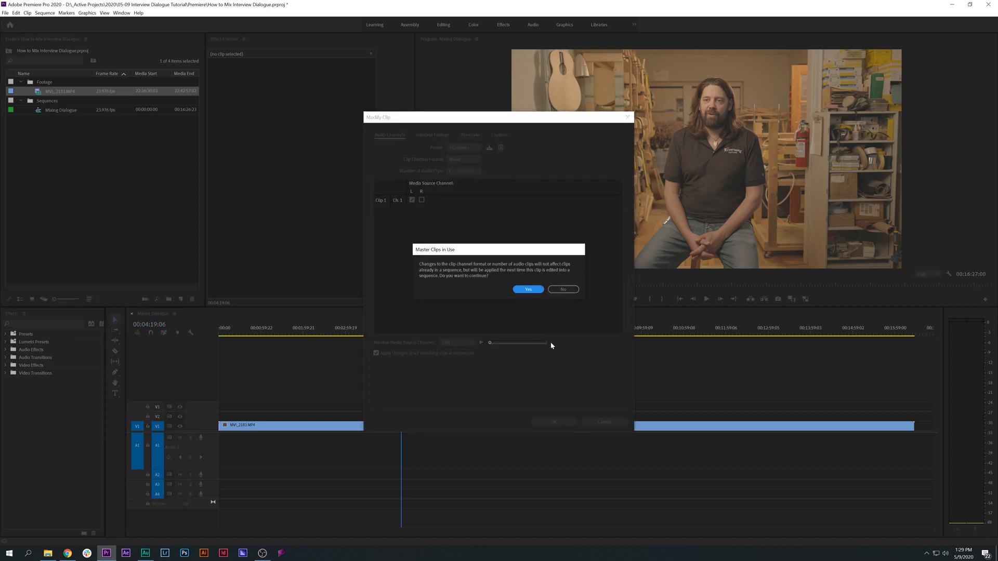
click(528, 289)
Step: Open the MVI_2183 footage clip in the source monitor and place only its audio at the start of track A1
double_click(48, 94)
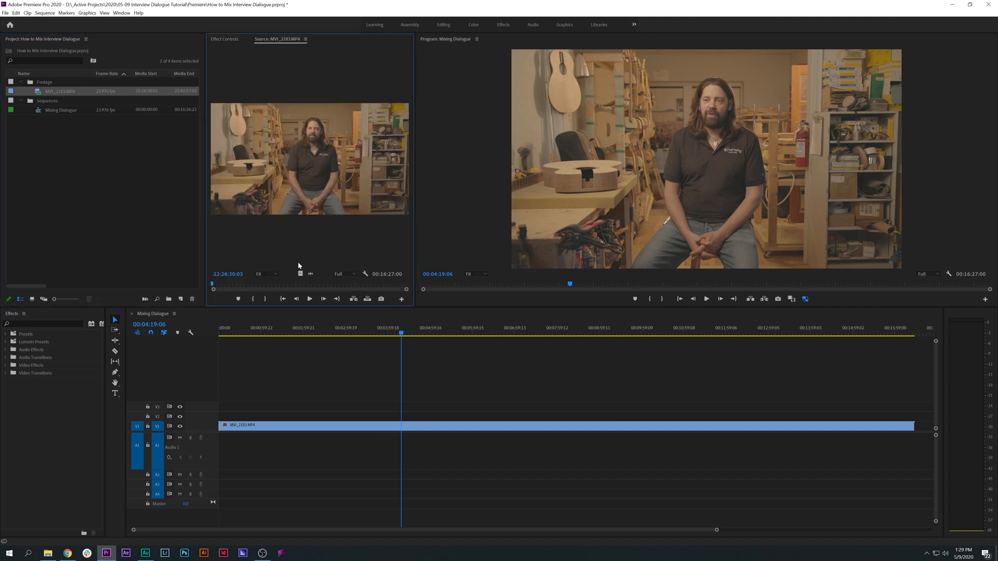
drag(311, 274, 215, 452)
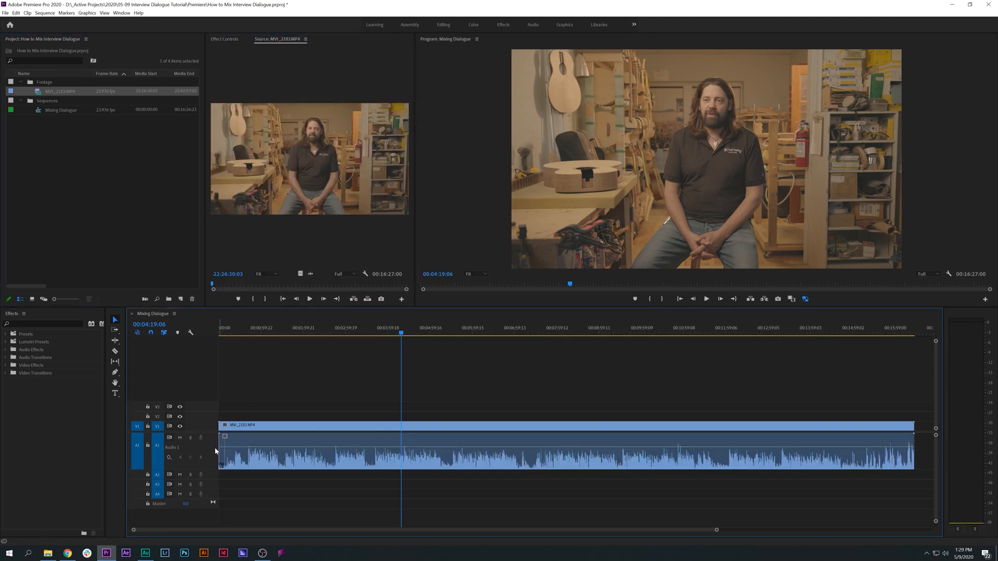
key(minus)
Step: Send the audio clip on track A1 to Adobe Audition for editing
click(415, 460)
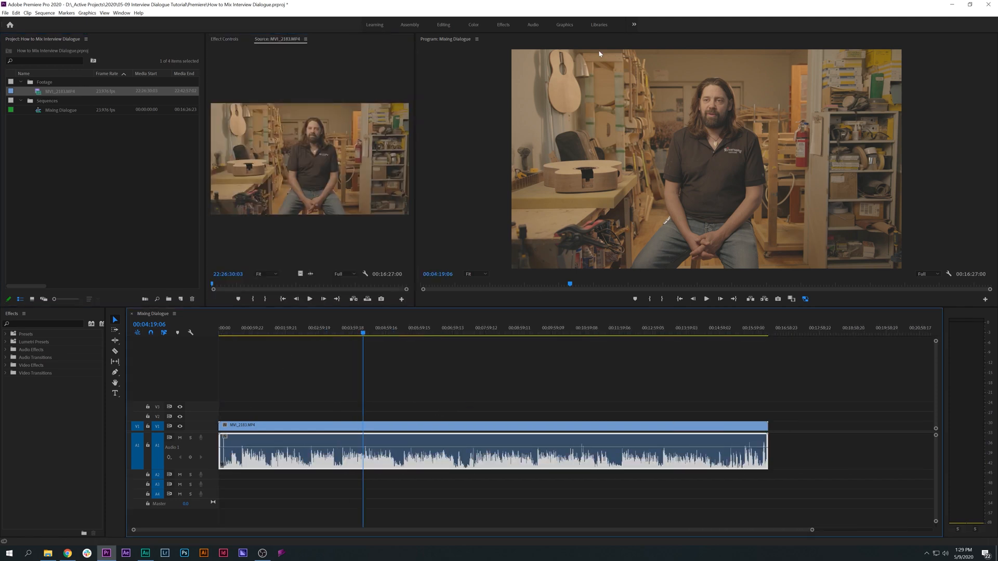
click(146, 554)
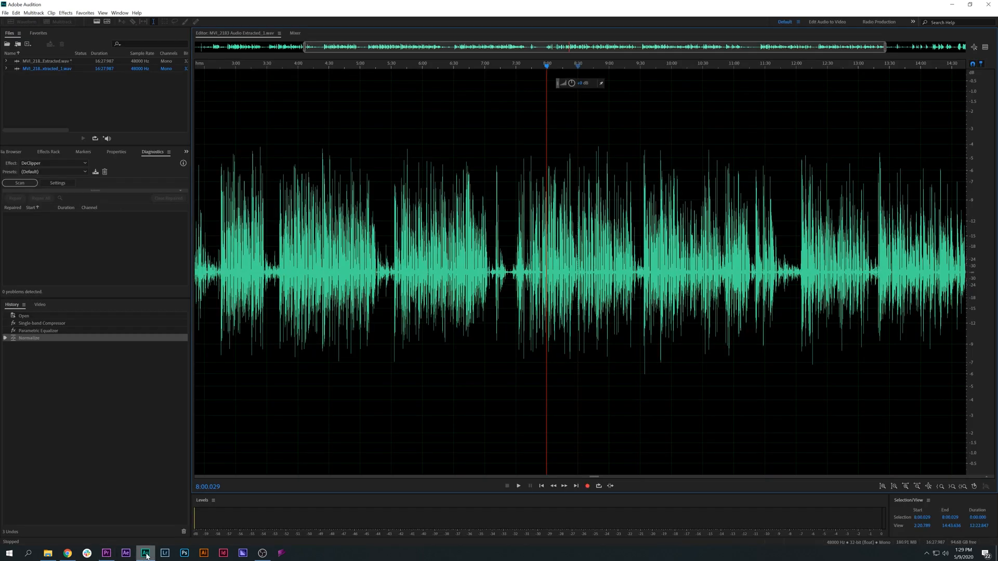
click(106, 553)
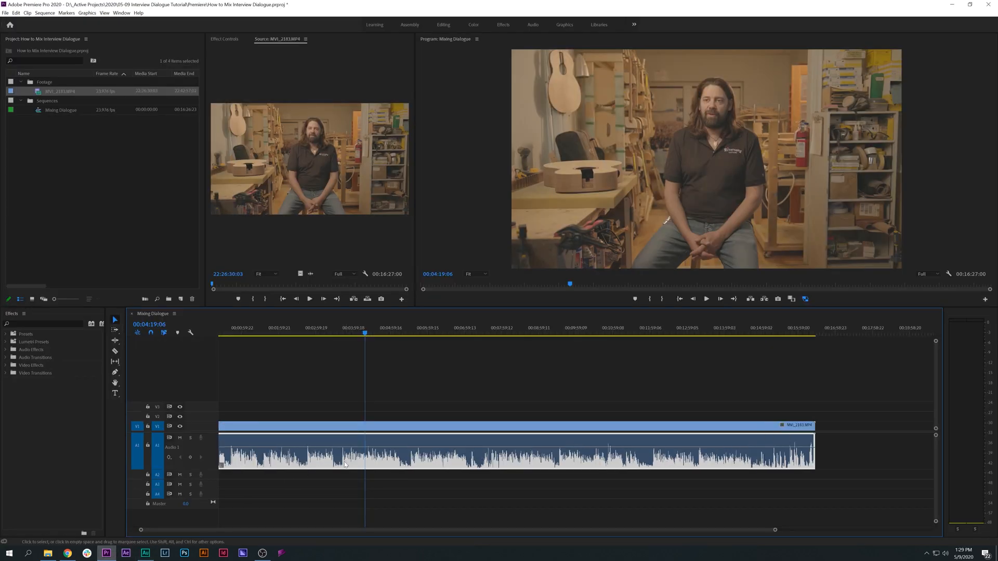
key(minus)
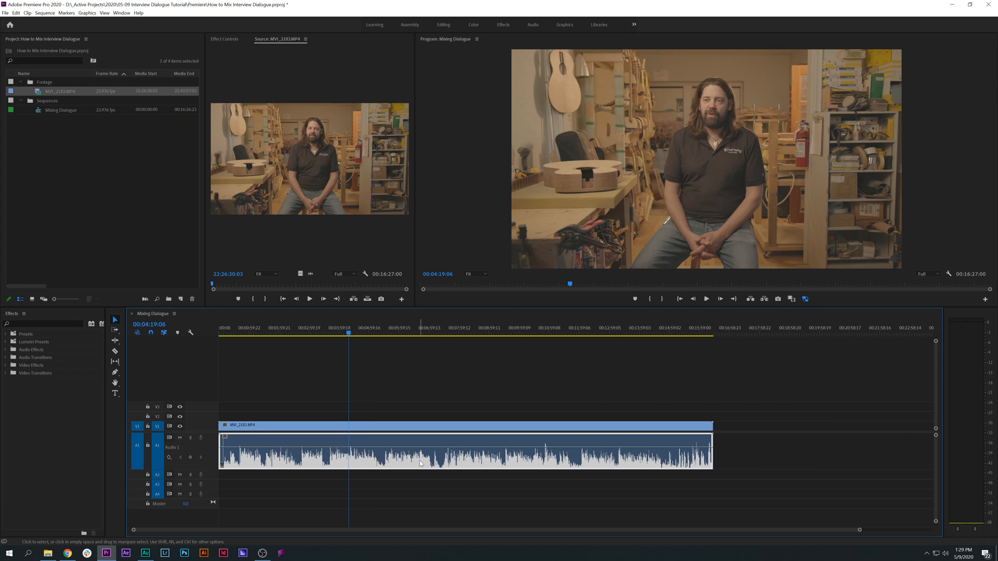
right_click(397, 459)
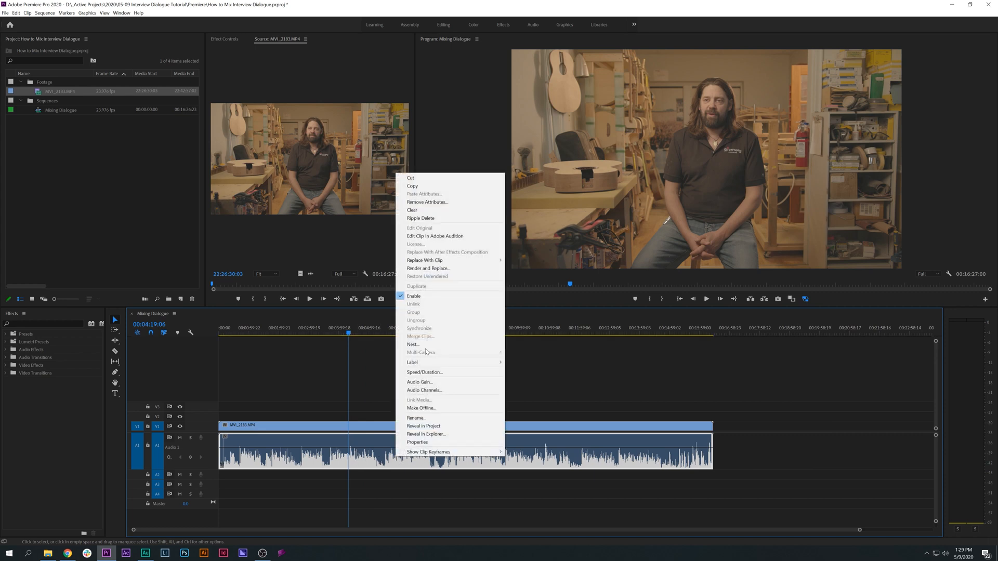
click(445, 236)
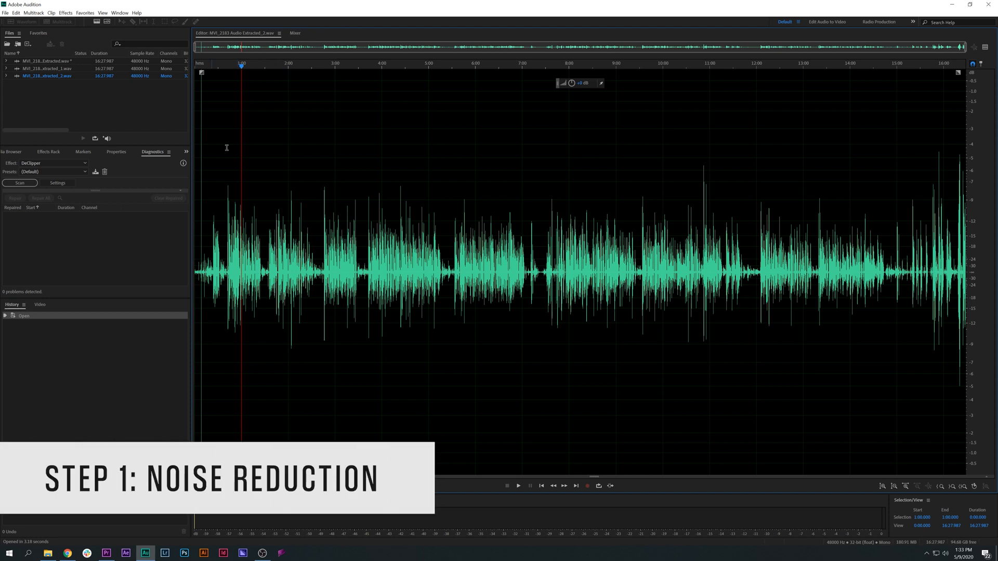
scroll(281, 263, up, 5)
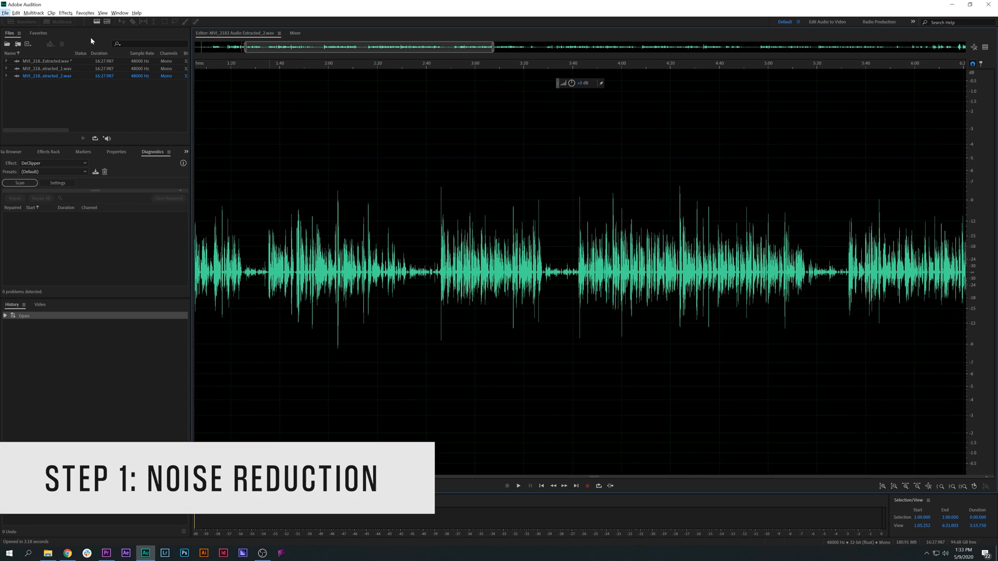
click(66, 12)
mouse_move(101, 100)
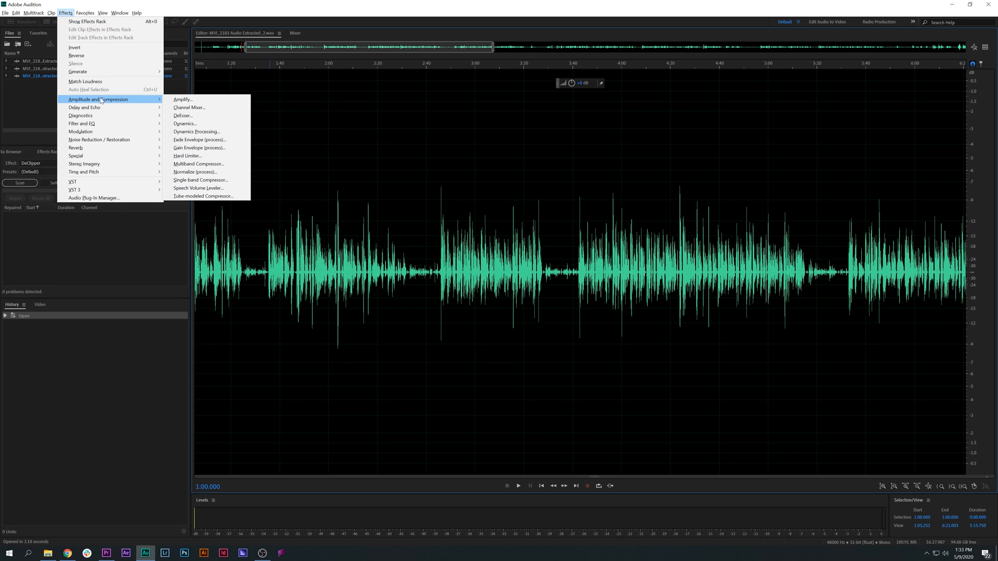
click(391, 273)
drag(543, 274, 577, 272)
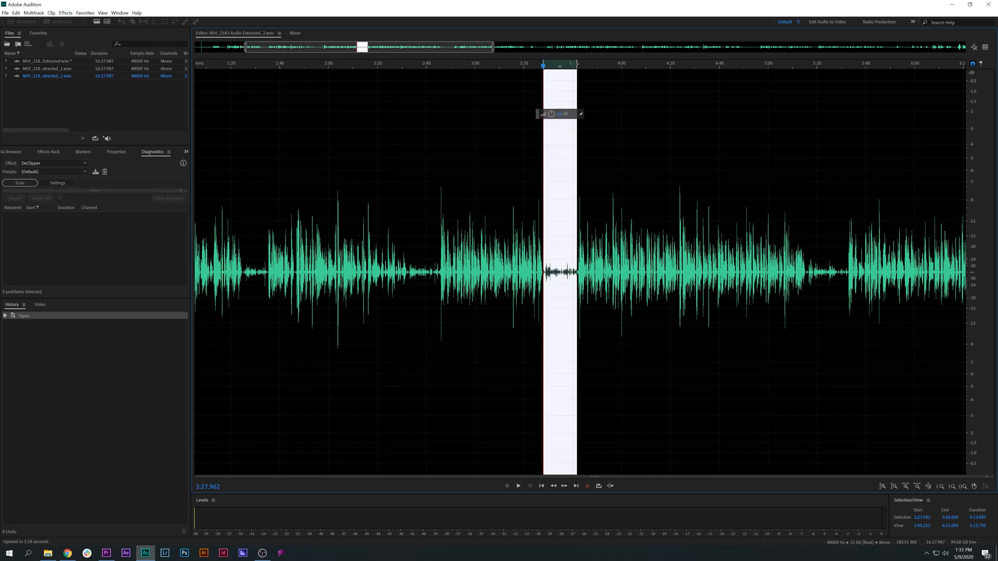
right_click(566, 271)
click(558, 276)
scroll(674, 289, down, 5)
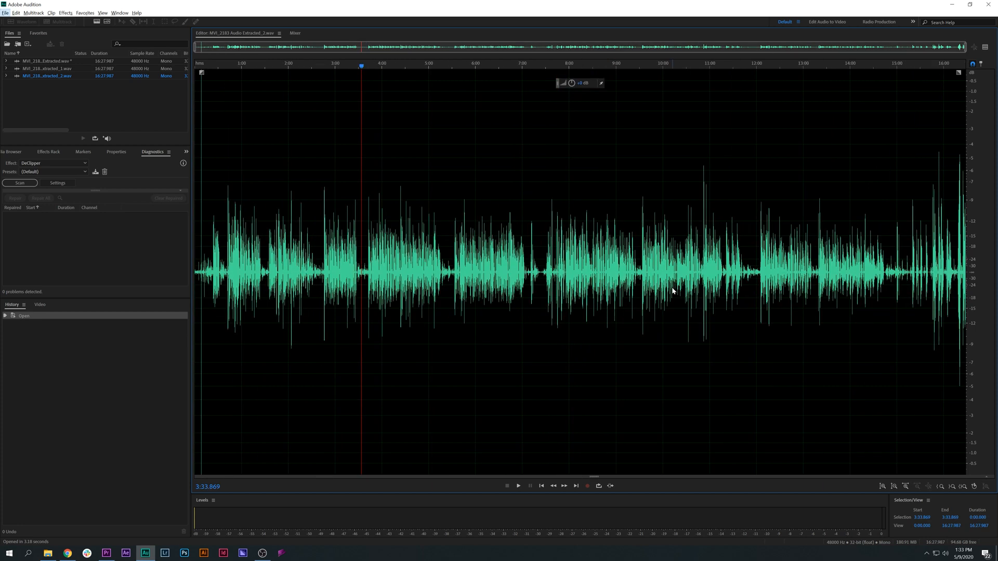
Step: Select the quiet pause from about 14:43.5 to 14:45.3 and capture it as the noise print
scroll(856, 290, up, 8)
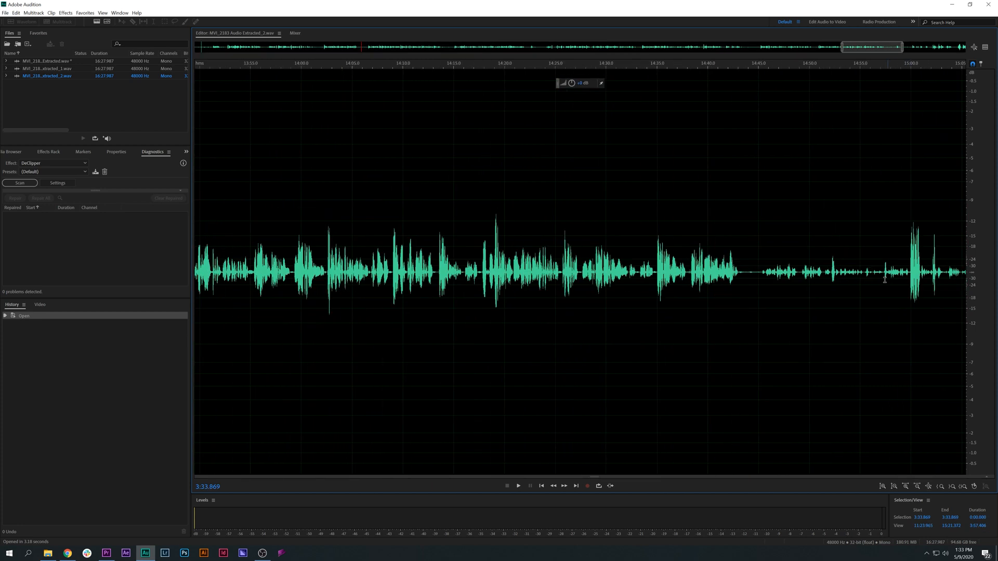
scroll(801, 284, up, 4)
drag(497, 275, 572, 277)
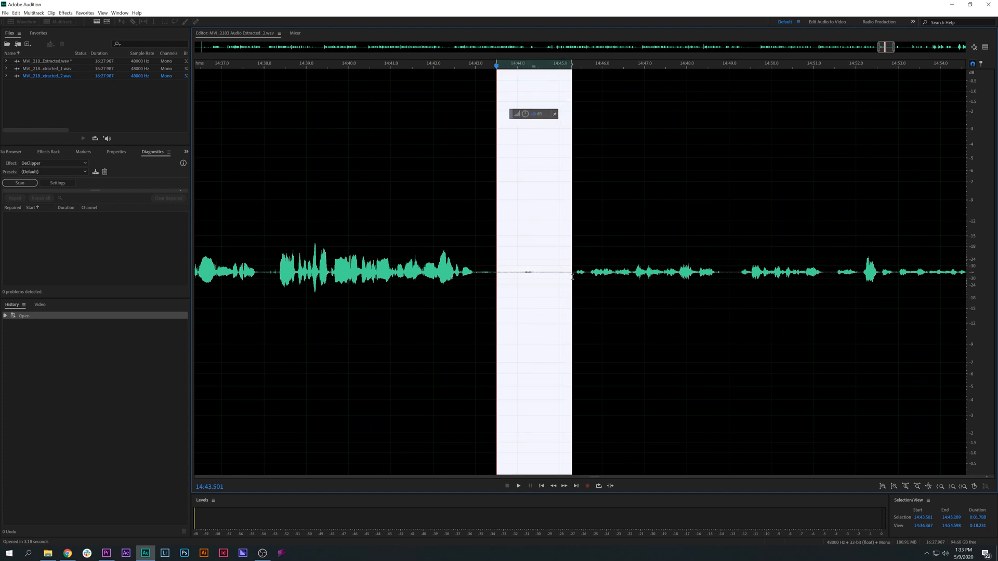
right_click(549, 273)
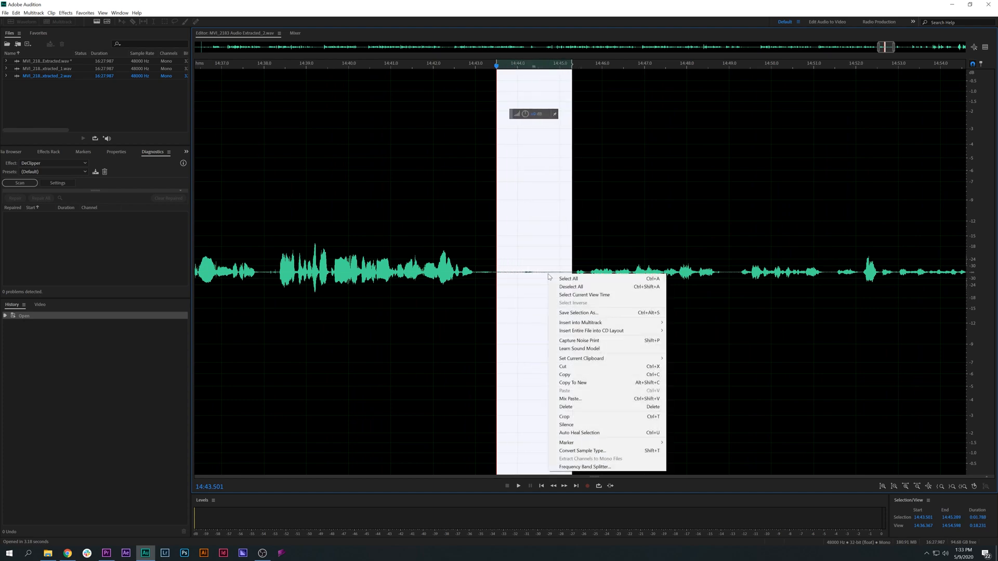
click(580, 342)
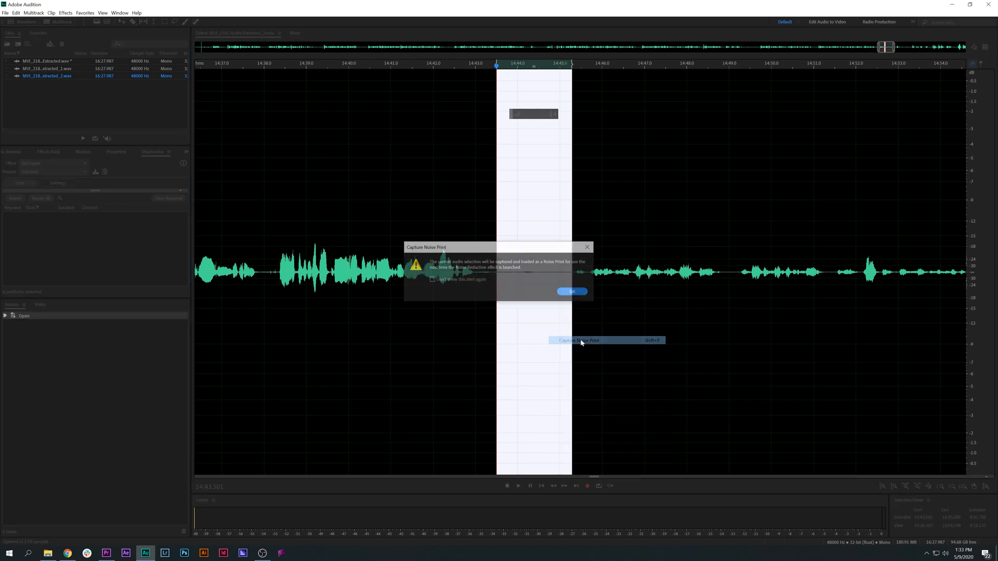
click(569, 293)
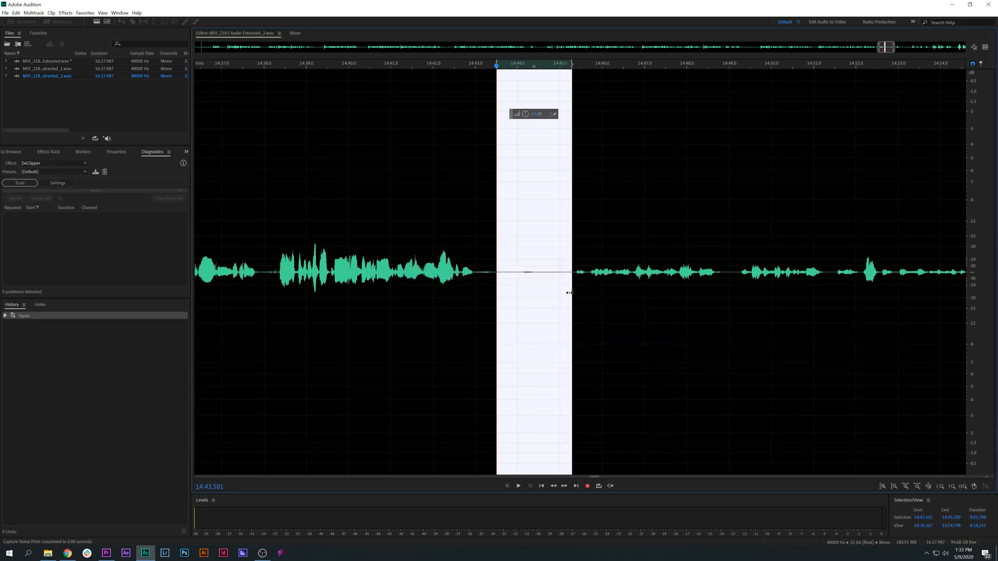
Step: Try the Noise Reduction effect at 76% with the captured noise print and close it without applying
click(494, 274)
click(65, 13)
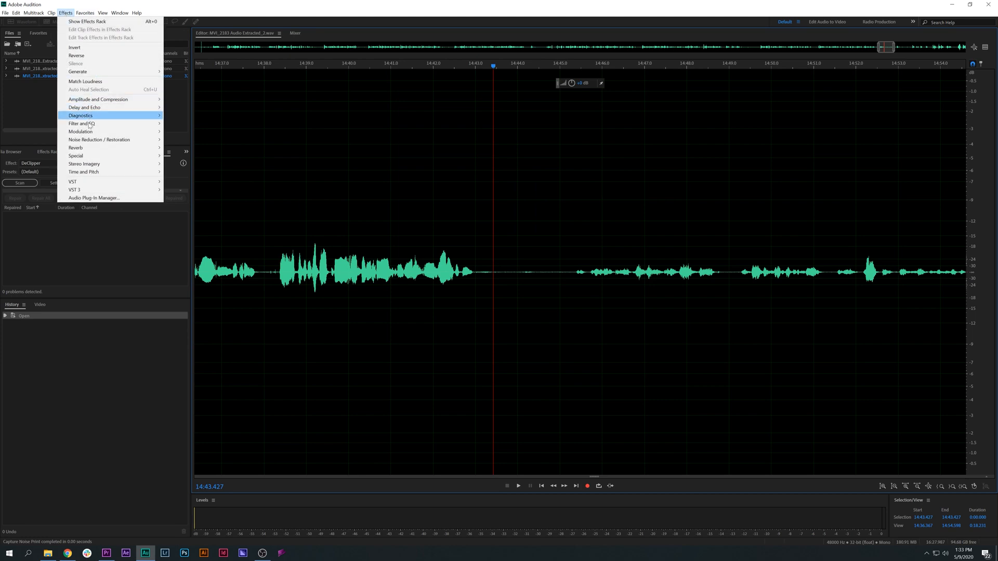
click(184, 145)
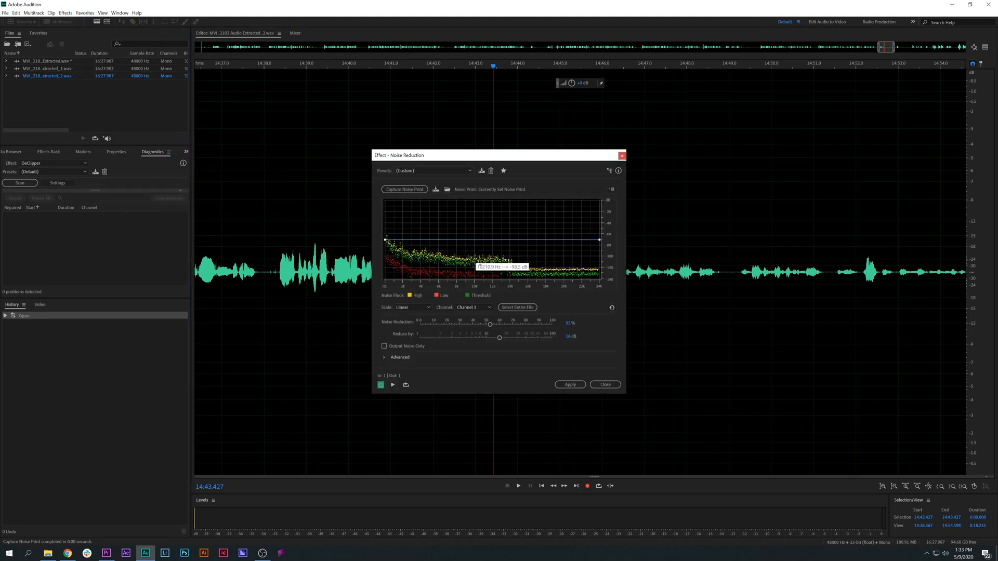
drag(491, 325, 521, 326)
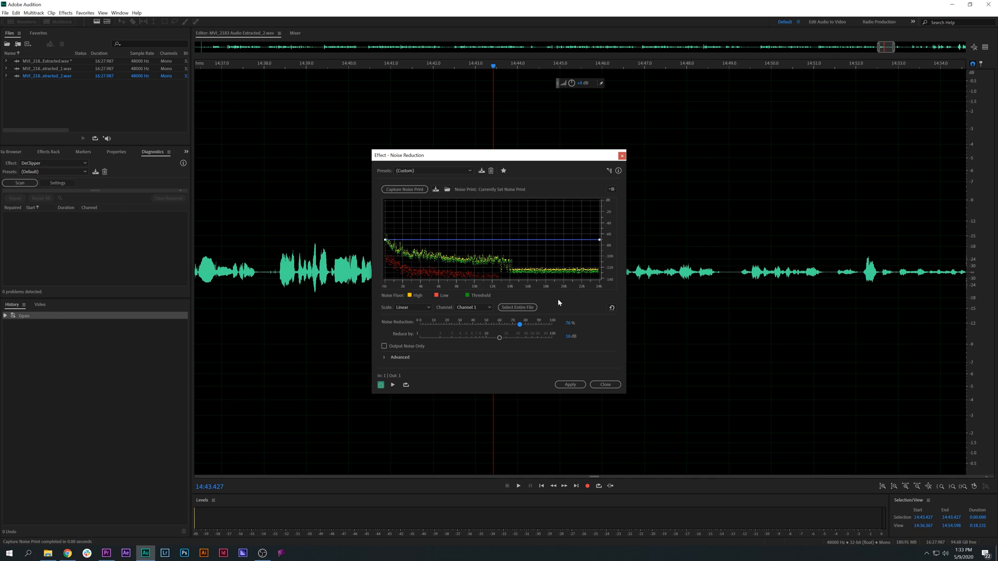
click(605, 385)
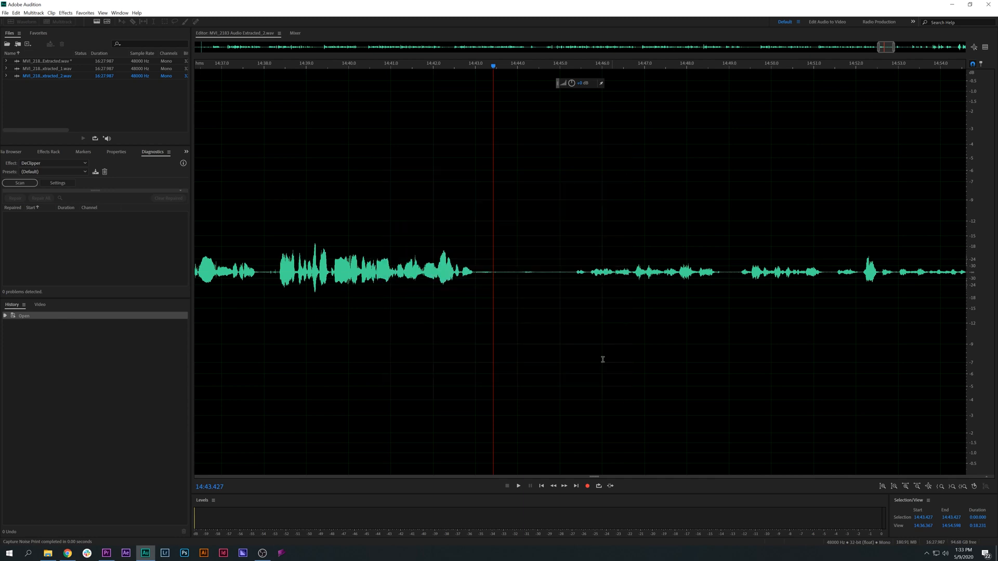
Step: Open the Single-band Compressor for the recording and load its Voice Leveler preset
scroll(419, 285, down, 10)
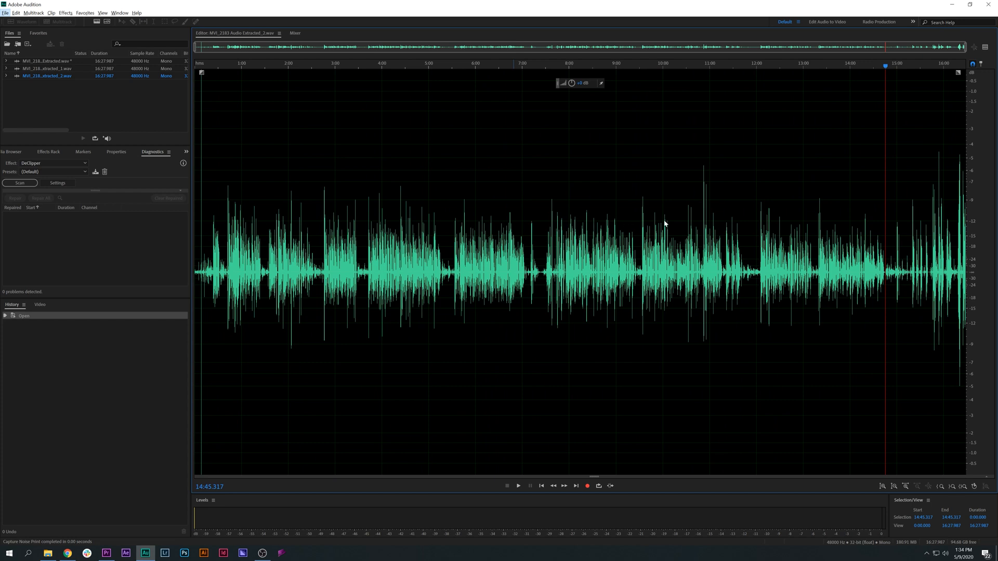
click(65, 13)
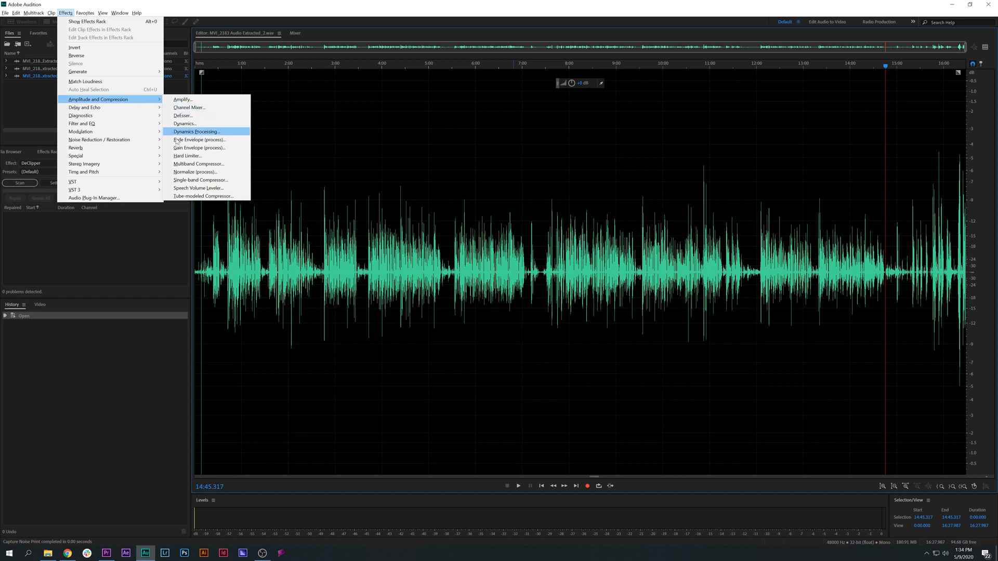
click(189, 181)
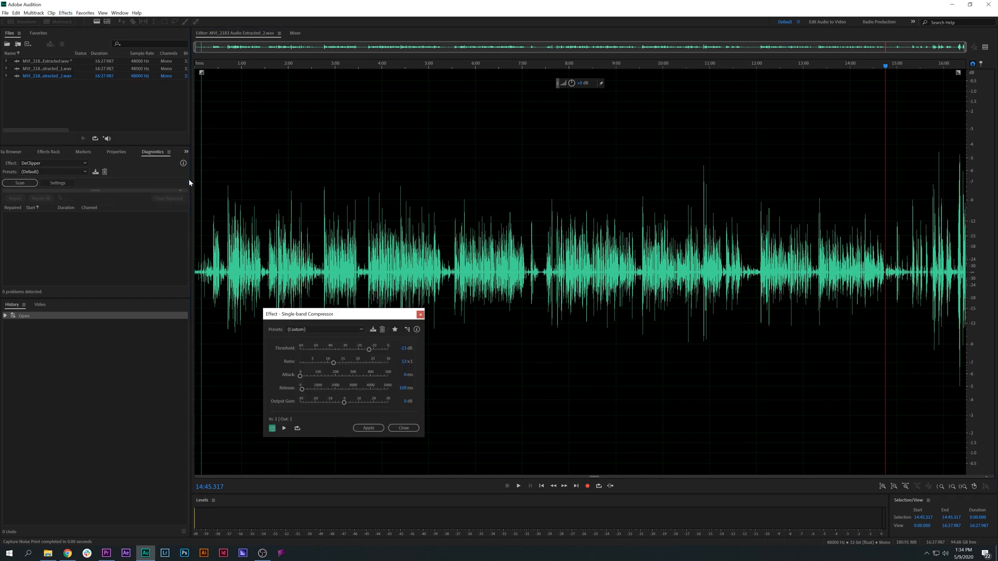
click(324, 330)
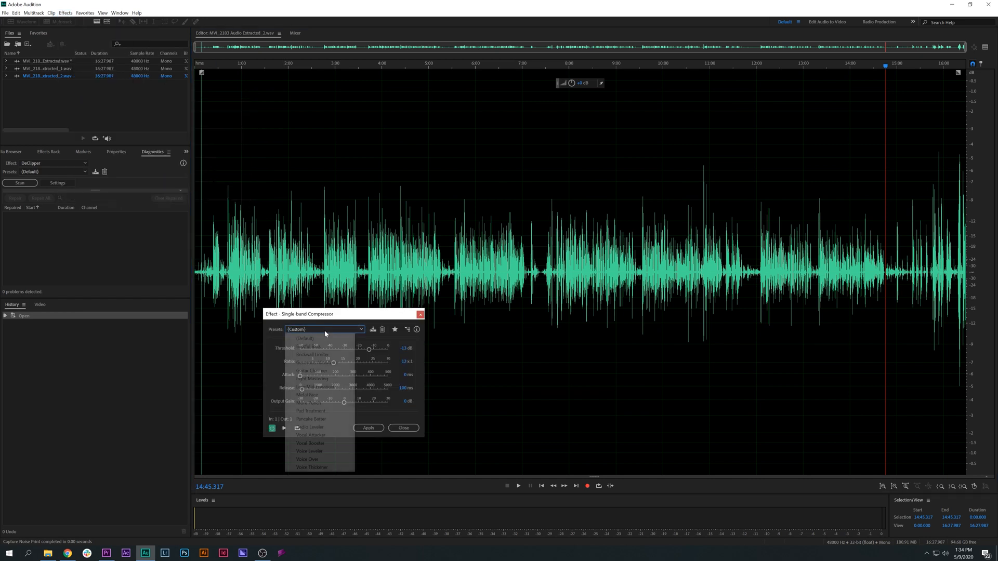
click(317, 450)
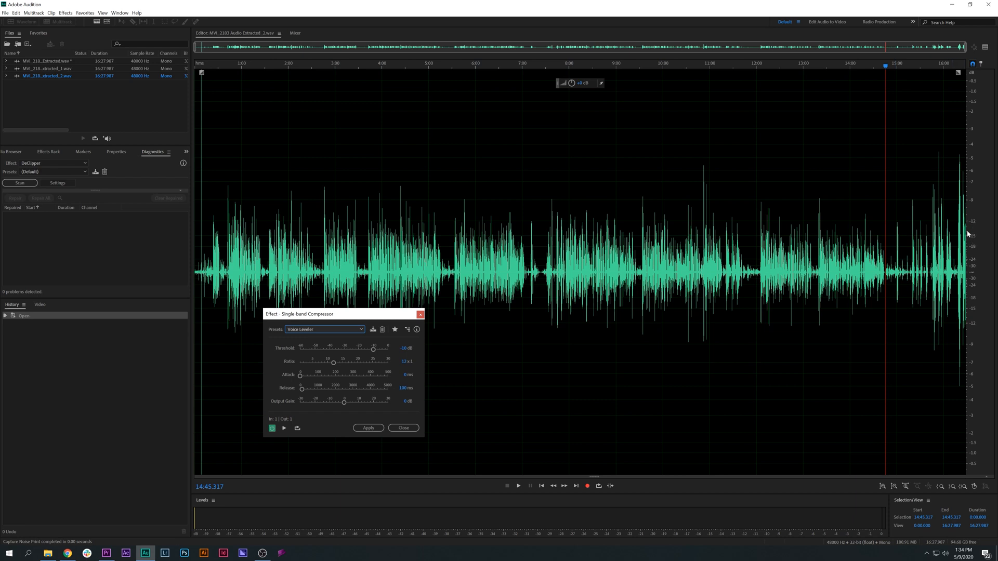
Step: Set the compressor threshold to -13 dB, apply it to the entire recording and clear the selection
click(403, 348)
text(-13)
key(Return)
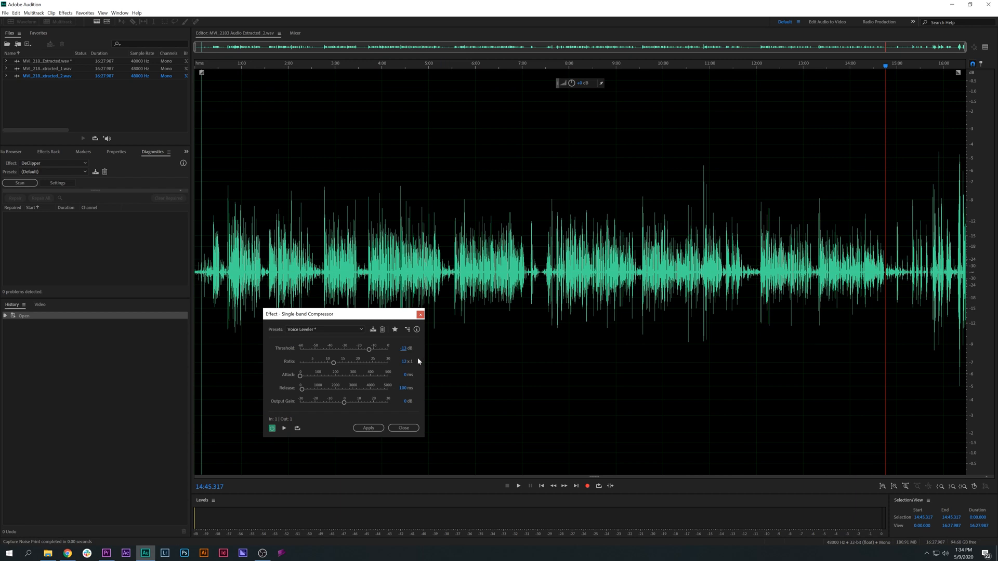
click(369, 428)
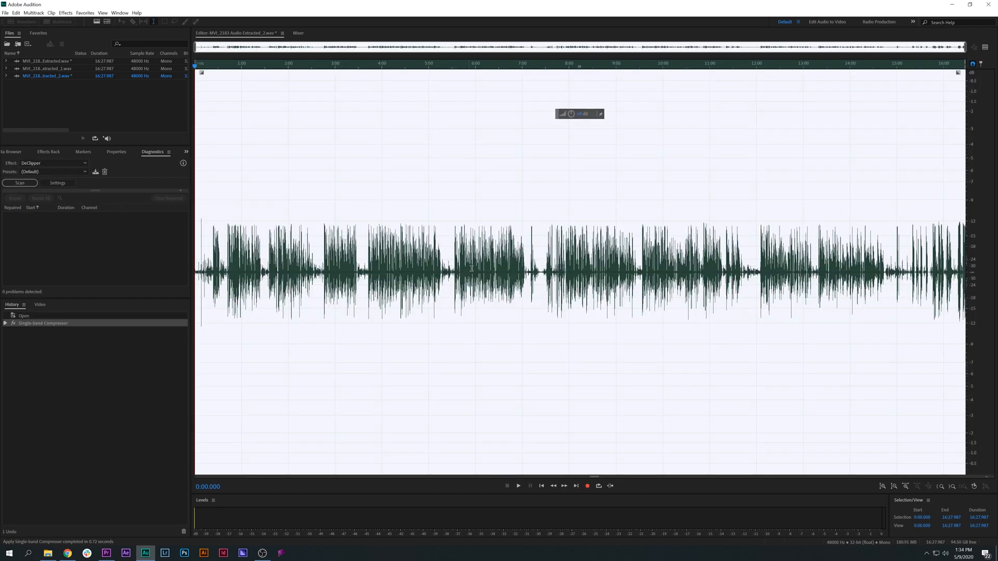
click(471, 269)
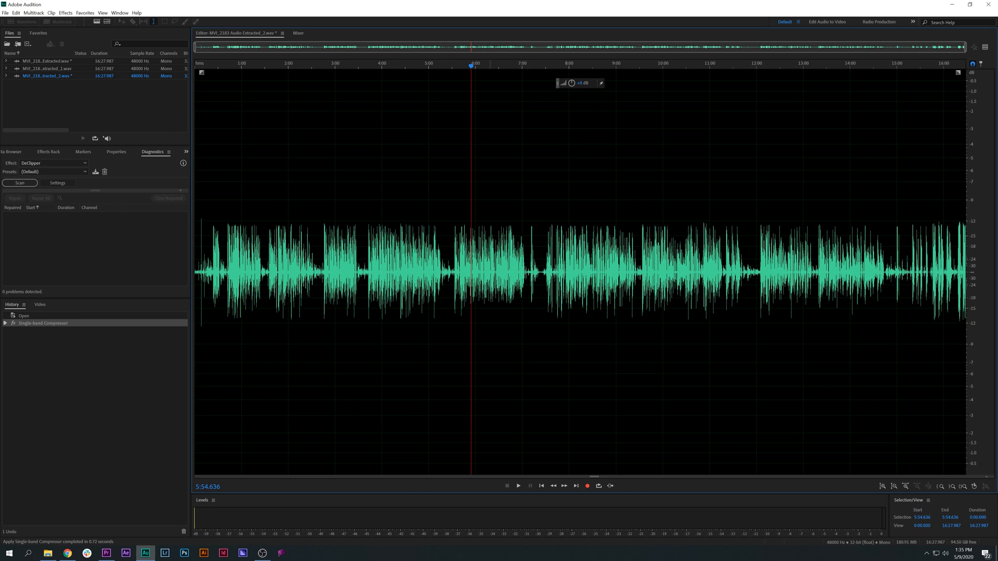
Step: Examine the compressed waveform's peaks and pauses at several points along the recording
click(450, 275)
click(542, 272)
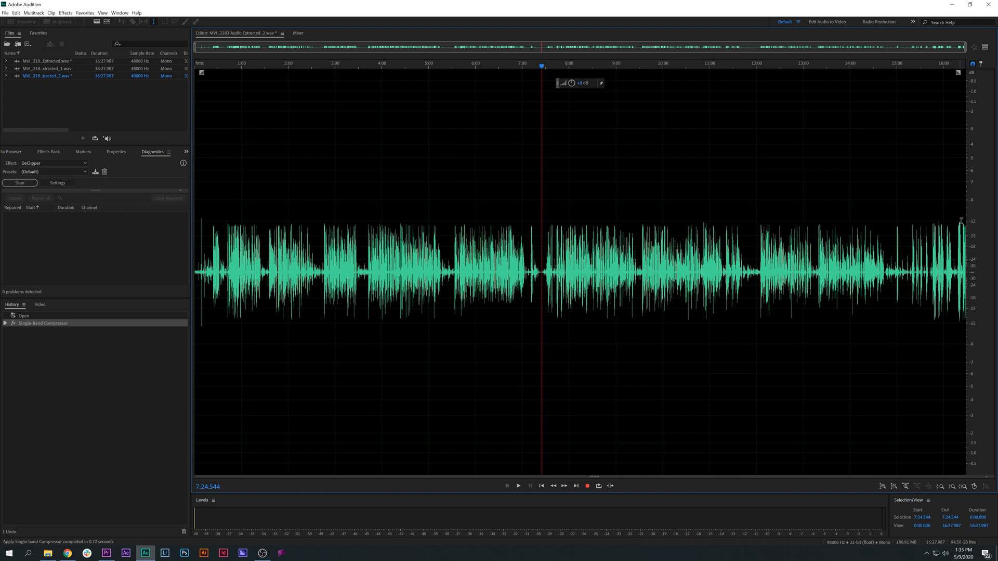
click(454, 269)
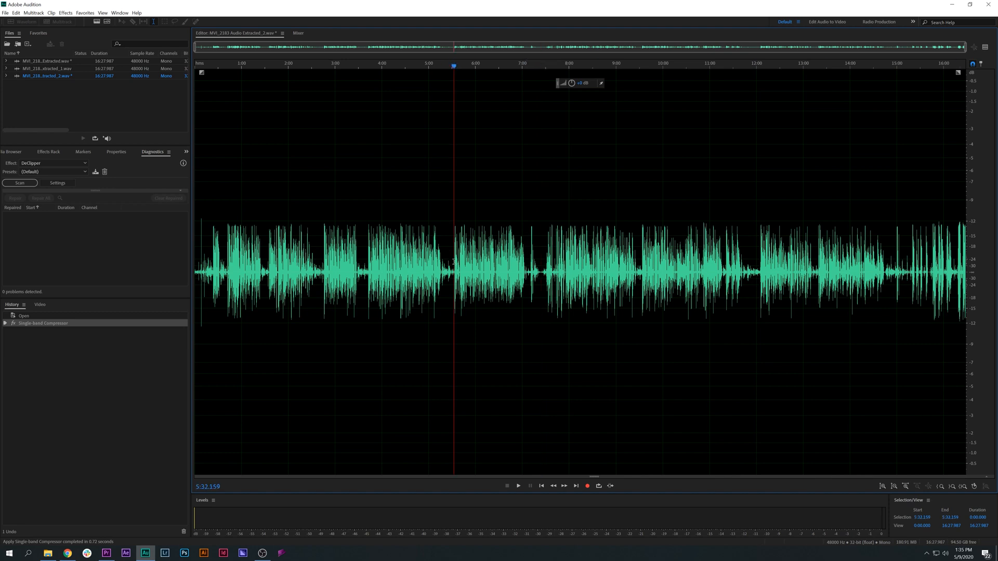
scroll(448, 277, up, 4)
scroll(448, 278, down, 4)
scroll(427, 275, up, 2)
scroll(389, 281, down, 2)
click(367, 276)
Step: Open the Parametric Equalizer for the compressed recording with its default preset
click(66, 12)
mouse_move(106, 102)
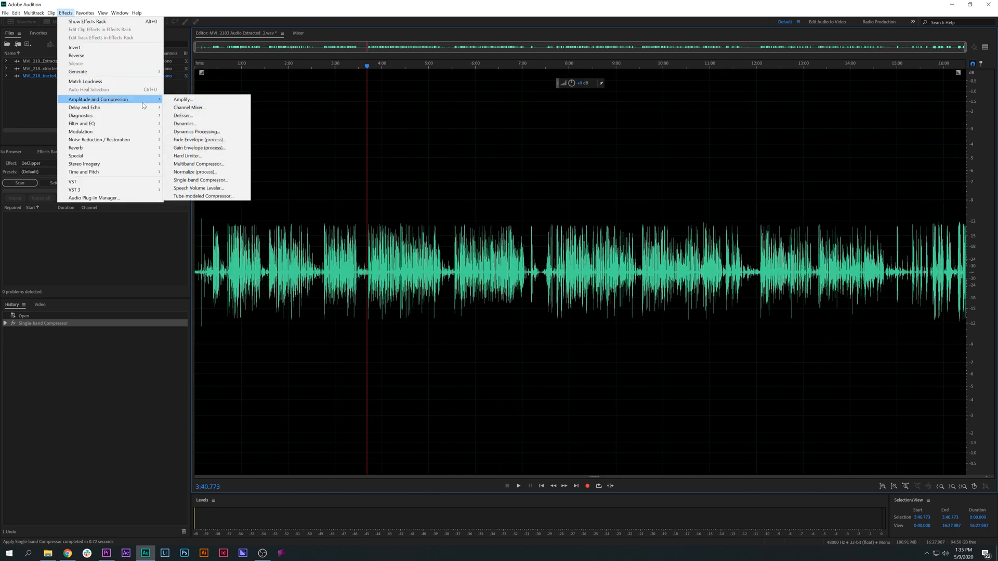
mouse_move(142, 124)
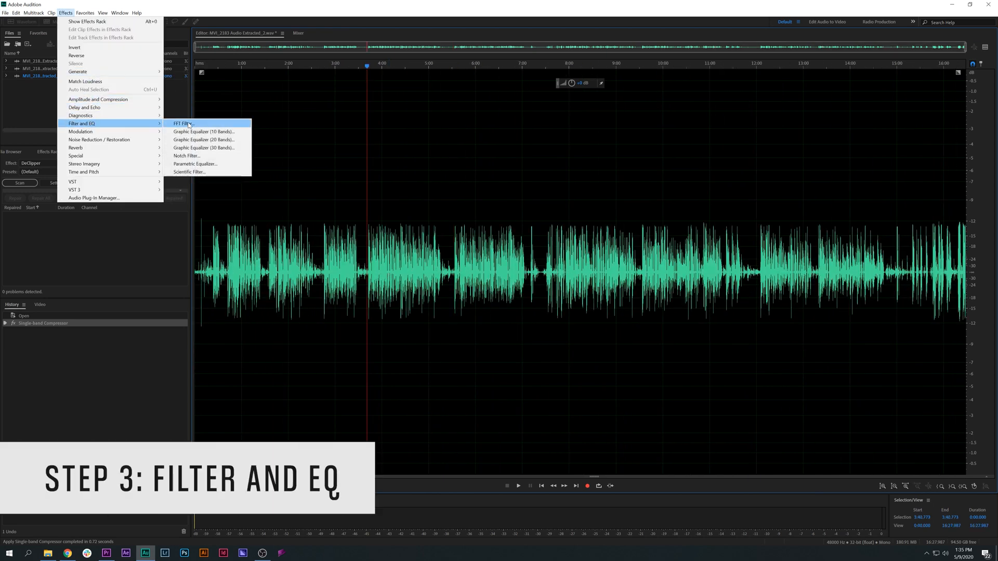
click(206, 164)
click(489, 173)
click(483, 183)
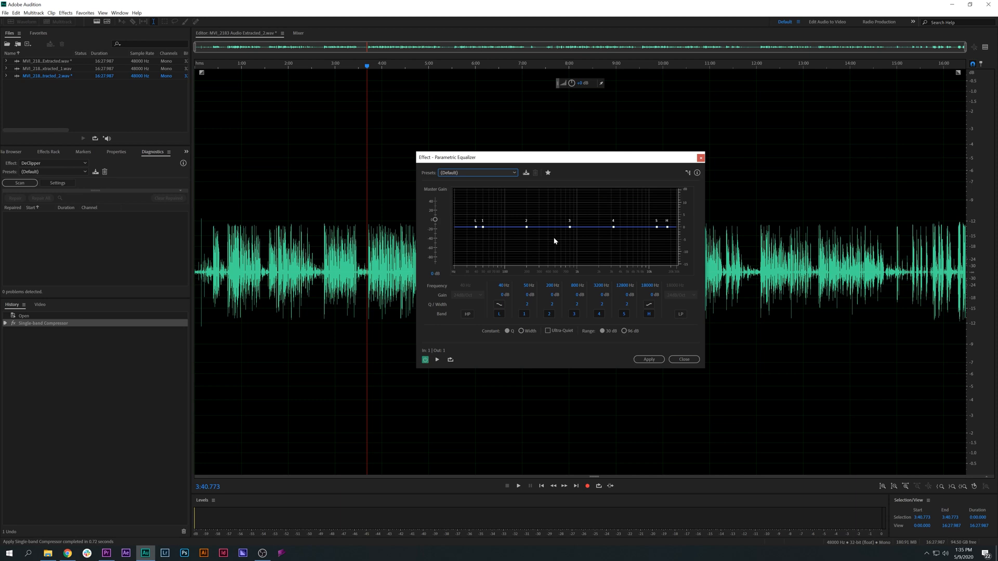
drag(583, 161, 582, 169)
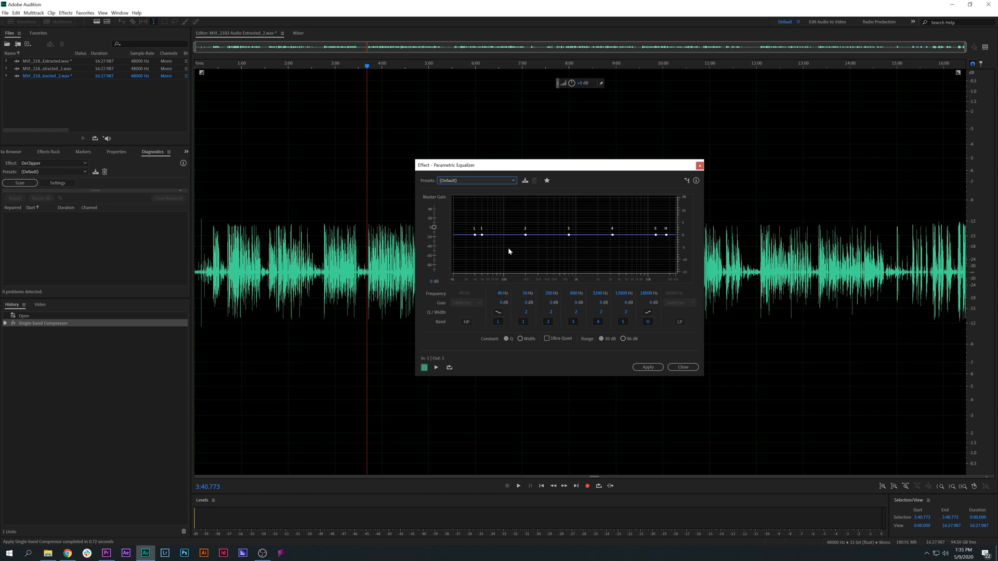
Step: Load the Vocal Enhancer preset, lower its high-pass point to about 39 Hz and reduce the high shelf to about 1.1 dB
click(475, 182)
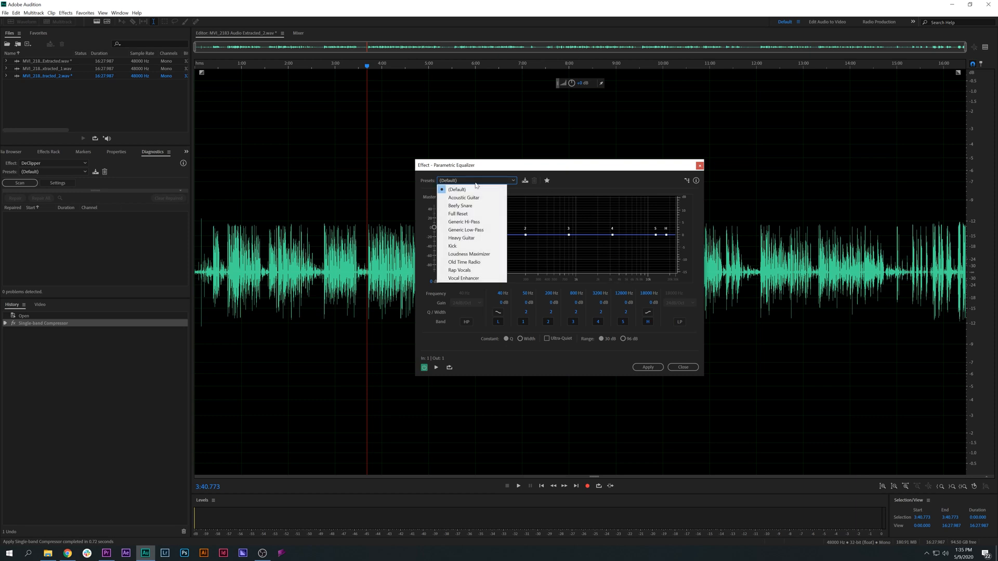
click(478, 278)
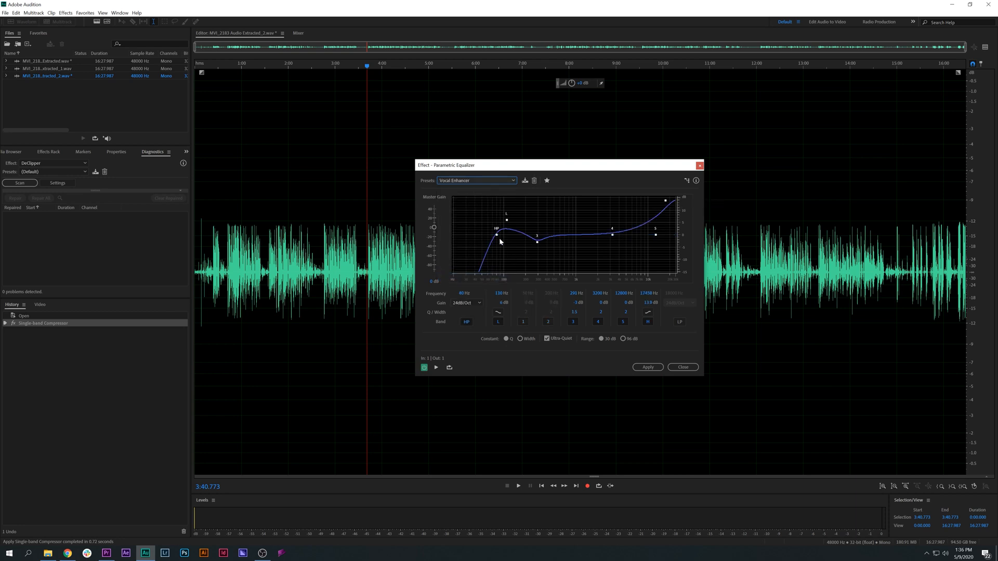
mouse_move(496, 235)
mouse_down()
mouse_move(474, 235)
mouse_move(511, 237)
mouse_up()
drag(666, 201, 668, 233)
Step: Preview the equalized speech from about 3:42 to examine its frequency spectrum against the EQ curve
scroll(367, 276, up, 3)
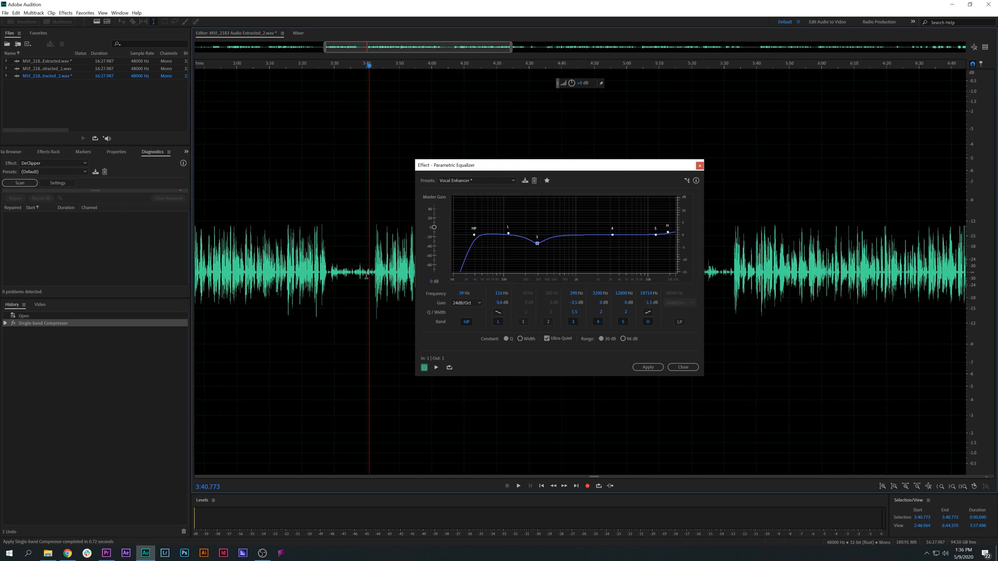
scroll(366, 276, down, 3)
scroll(367, 280, up, 6)
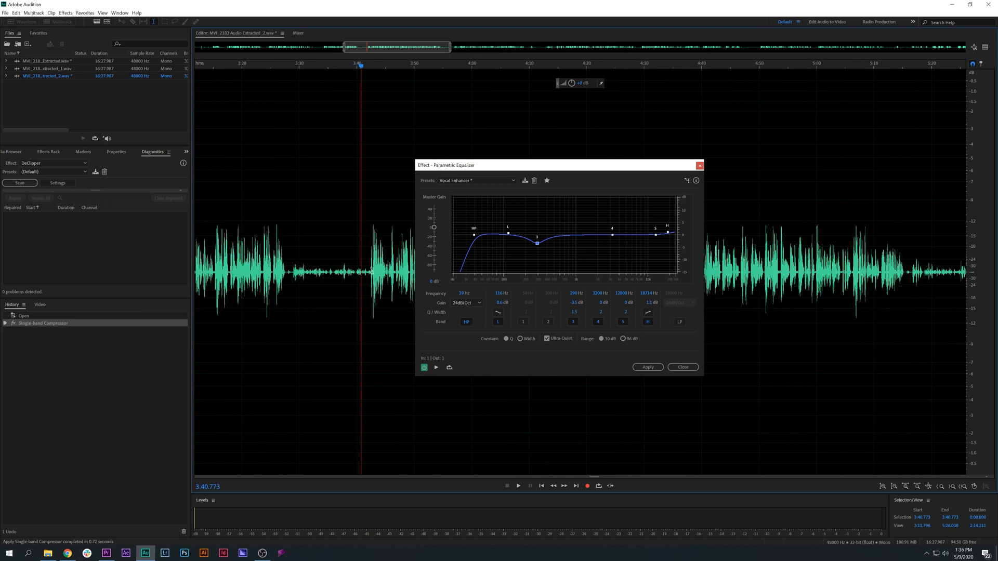
click(372, 69)
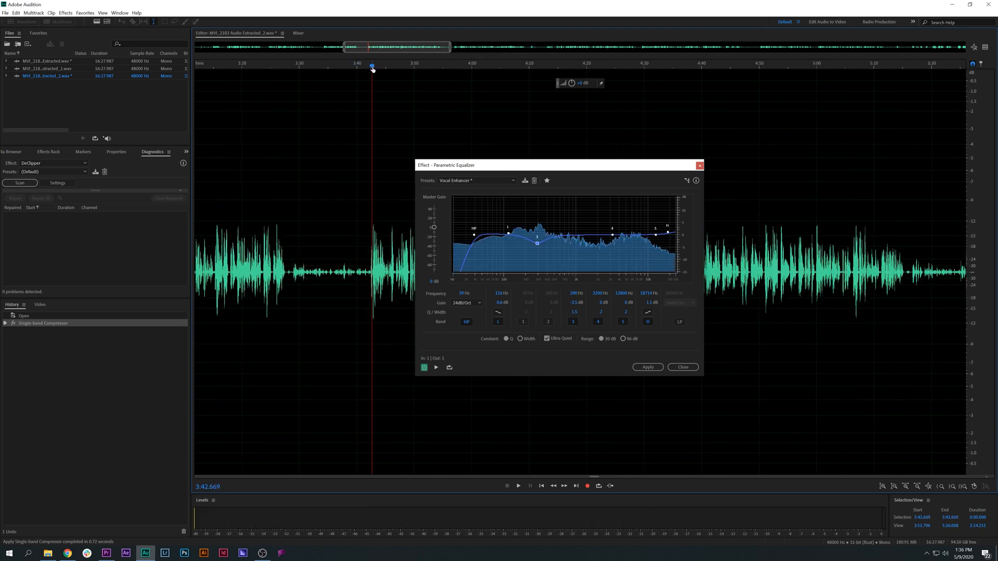
key(space)
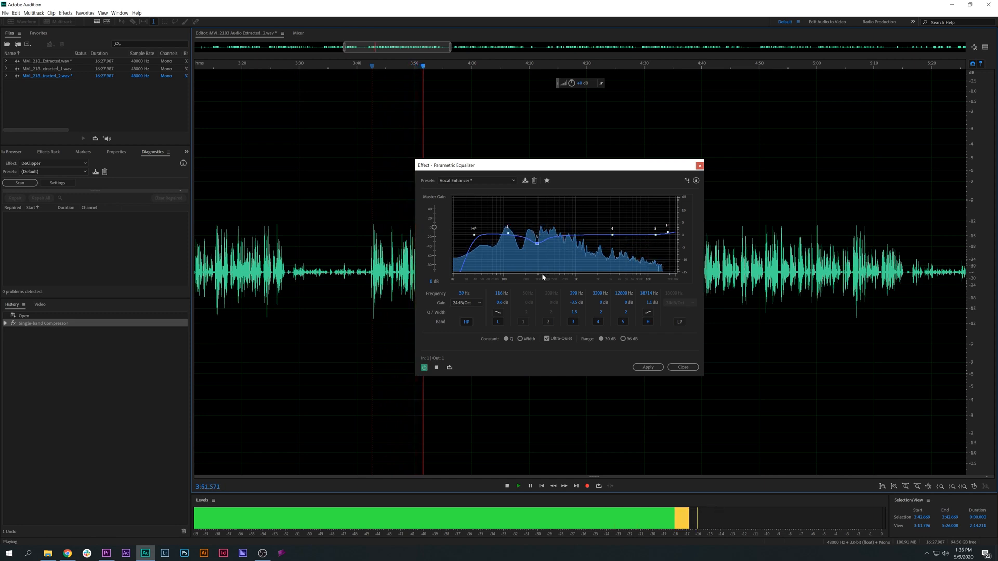
key(space)
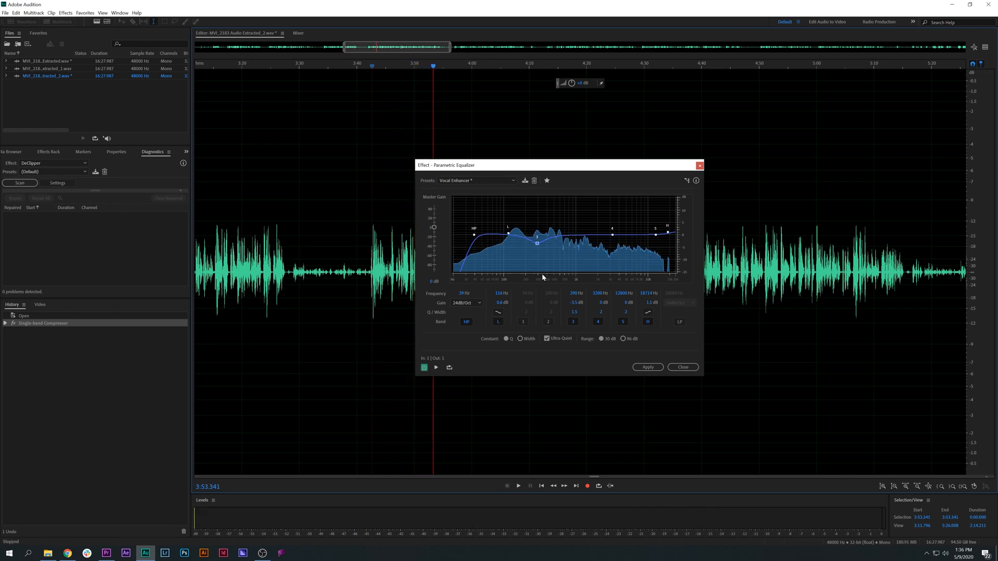
Step: Raise the equalizer's high-pass point to about 63 Hz and boost the low shelf to about 1.9 dB near 114 Hz
drag(546, 166, 656, 164)
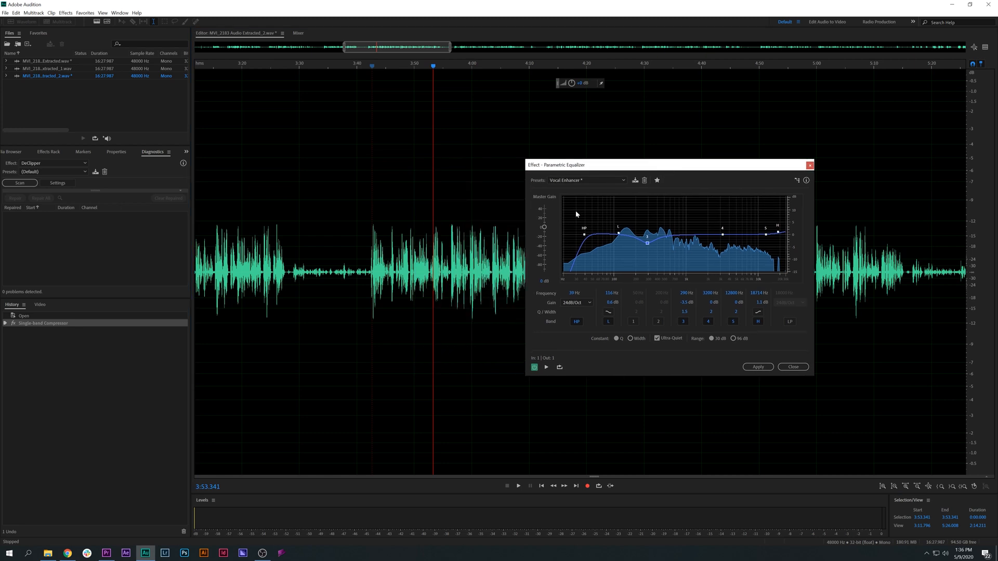
drag(584, 235, 616, 234)
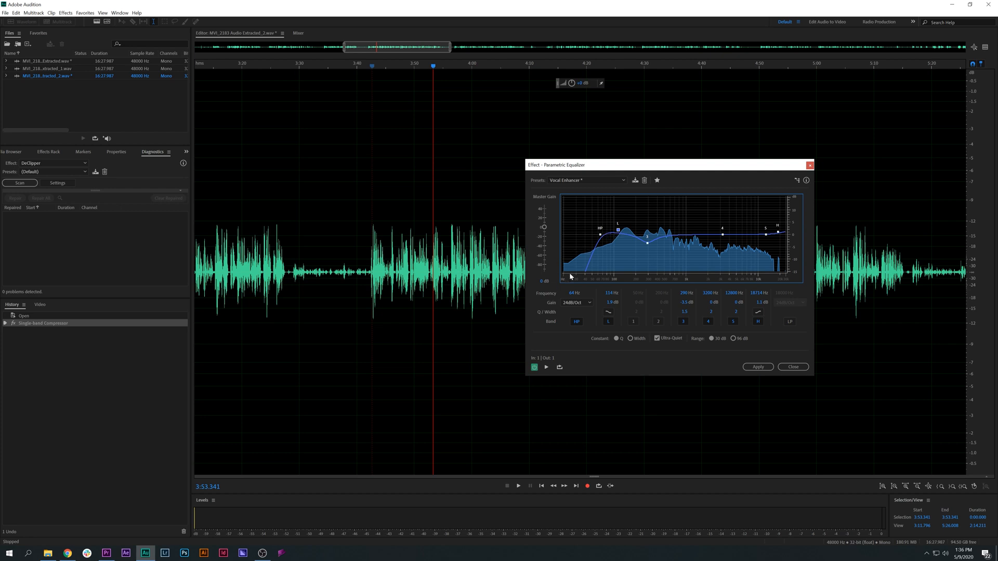
drag(601, 236, 602, 240)
drag(674, 170, 634, 169)
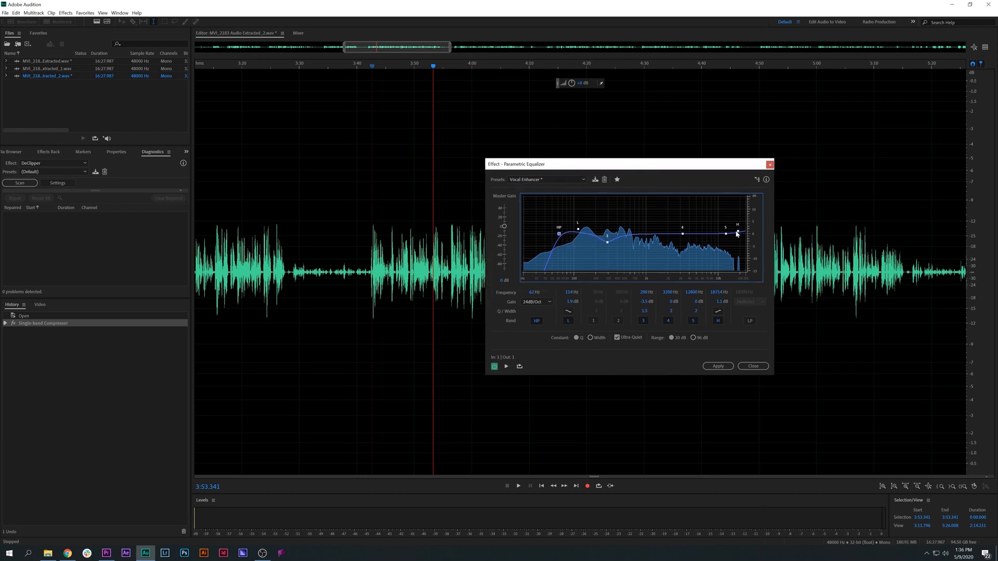
Step: Boost EQ band 4 about 2.7 dB near 2.4 kHz and band 5 about 2 dB near 10 kHz, and move band 3 to about 244 Hz
drag(726, 234, 674, 228)
drag(608, 243, 602, 243)
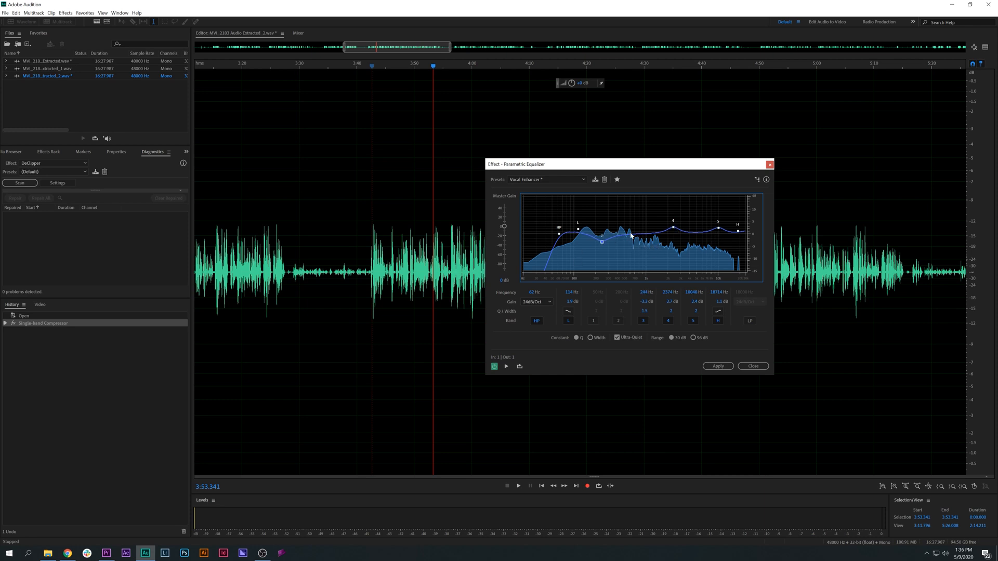
drag(674, 229, 675, 228)
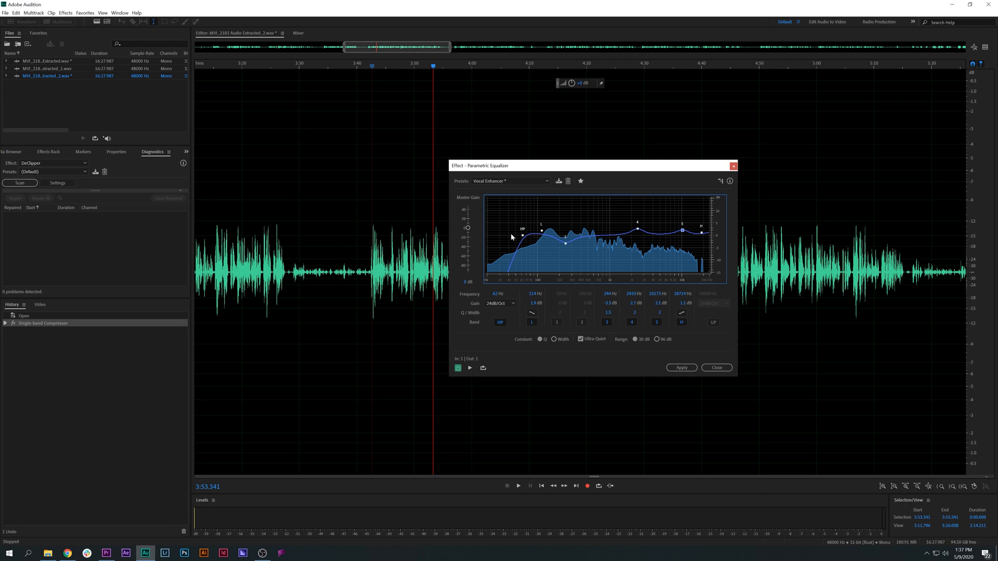
Step: Fine-tune the high-pass and low-shelf points of the EQ curve and apply the Parametric Equalizer to the recording
drag(523, 235, 526, 241)
drag(526, 232, 524, 235)
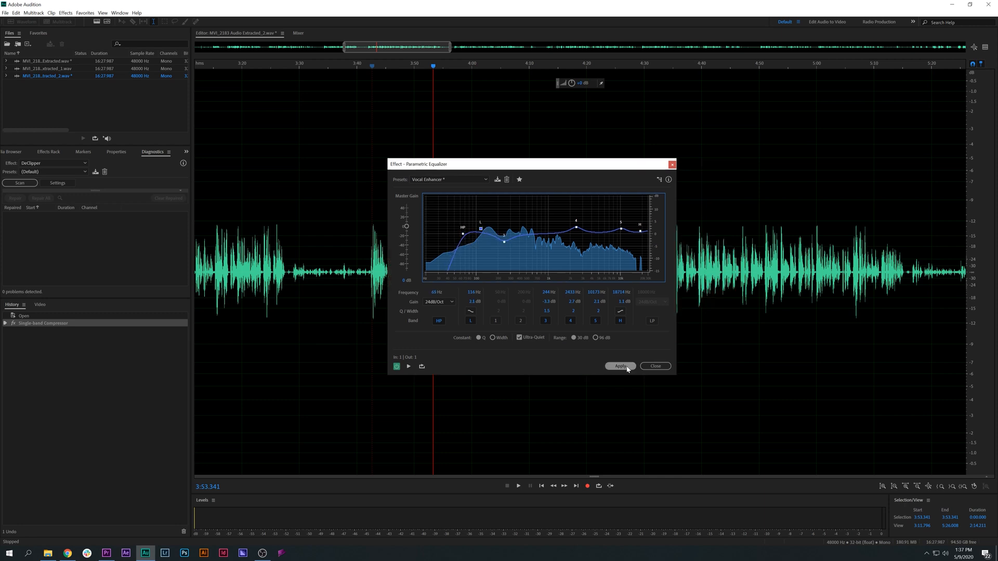
click(627, 368)
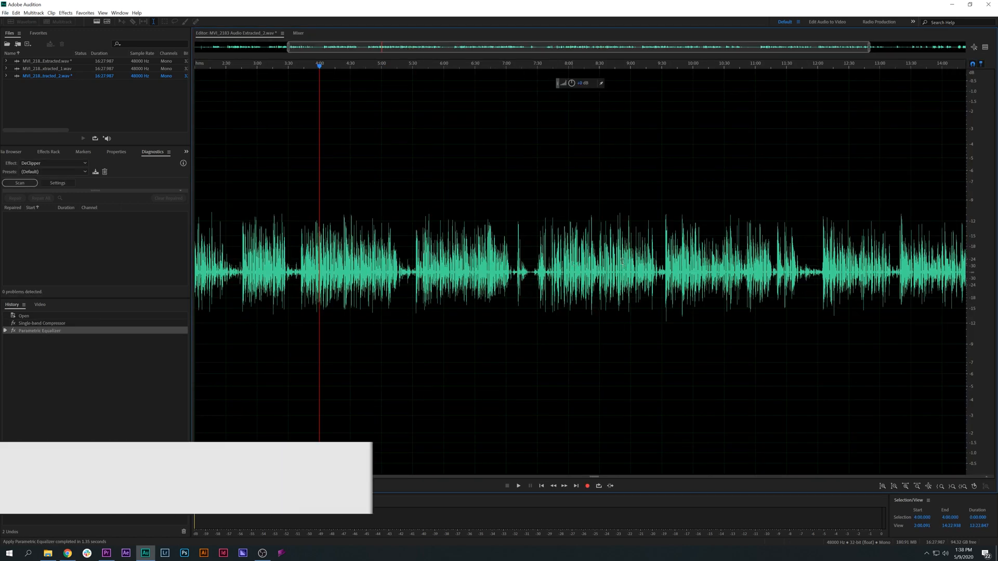
Step: Compress the equalized recording again with the Single-band Compressor at a threshold of -11 dB and clear the selection
key(alt)
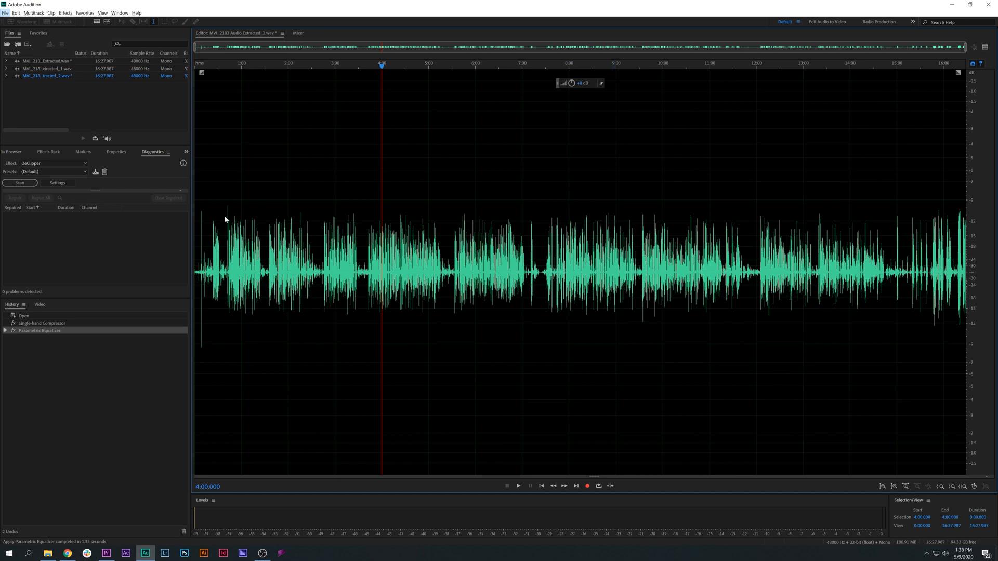
click(66, 13)
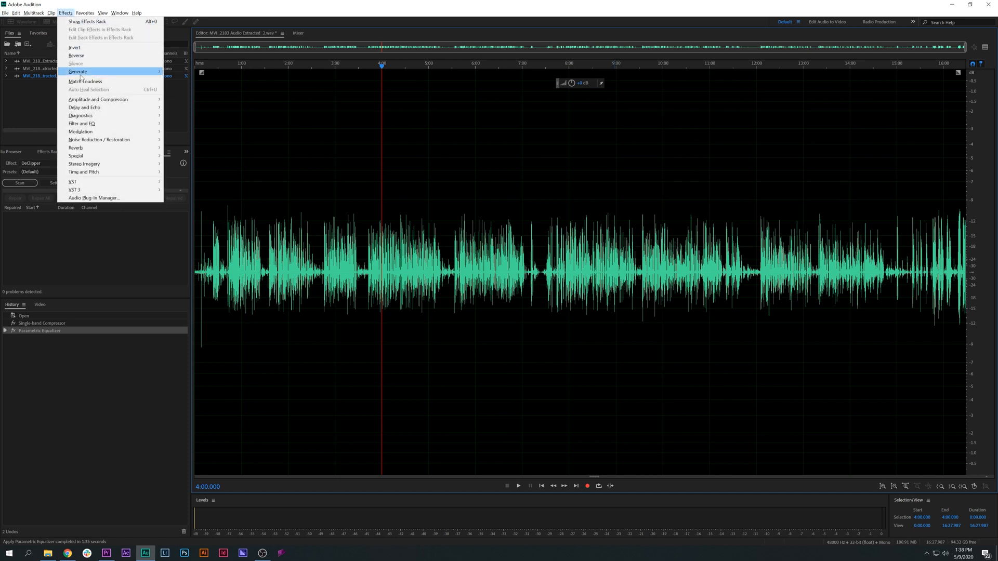
mouse_move(85, 100)
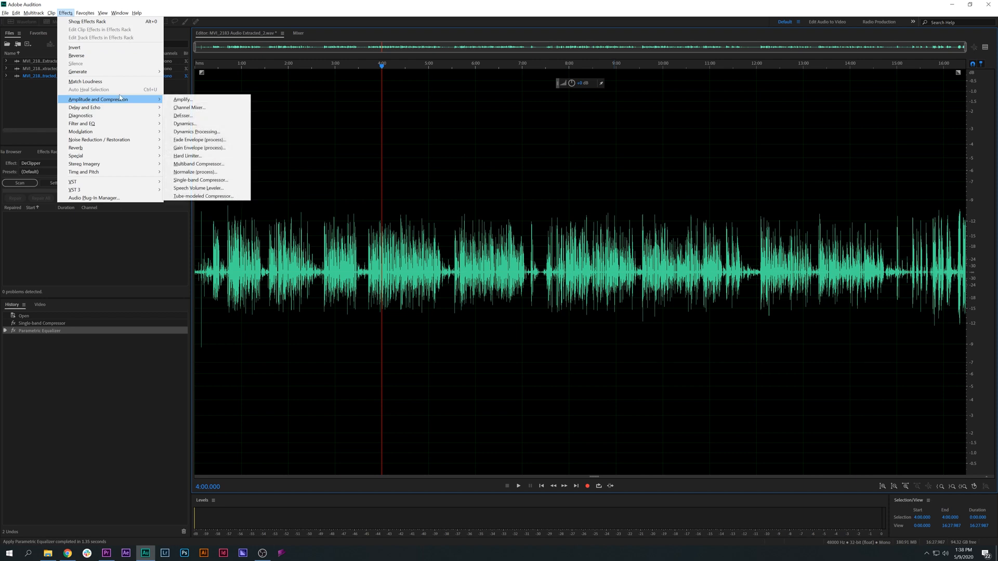
click(200, 180)
drag(401, 315, 537, 336)
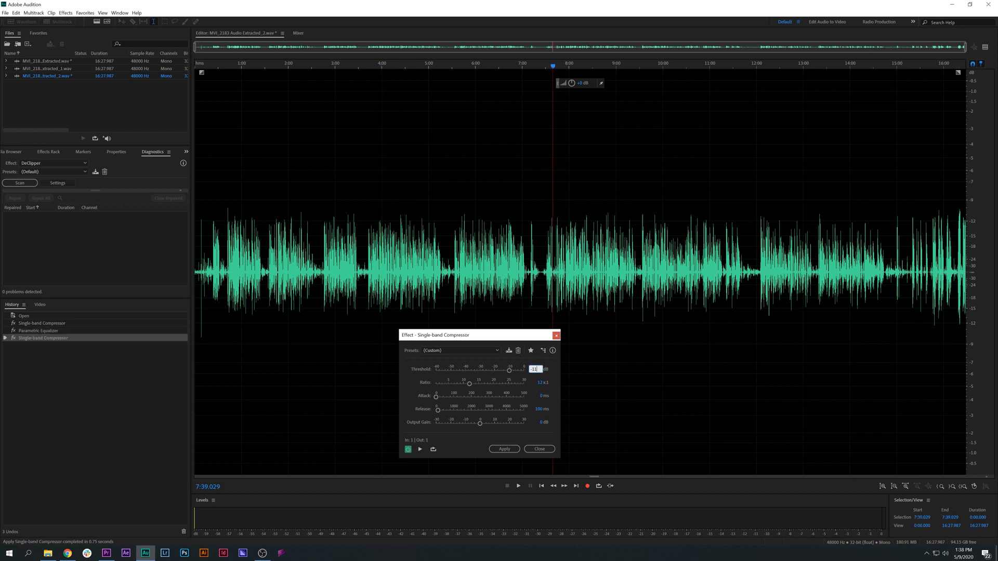
key(Return)
click(509, 448)
click(569, 282)
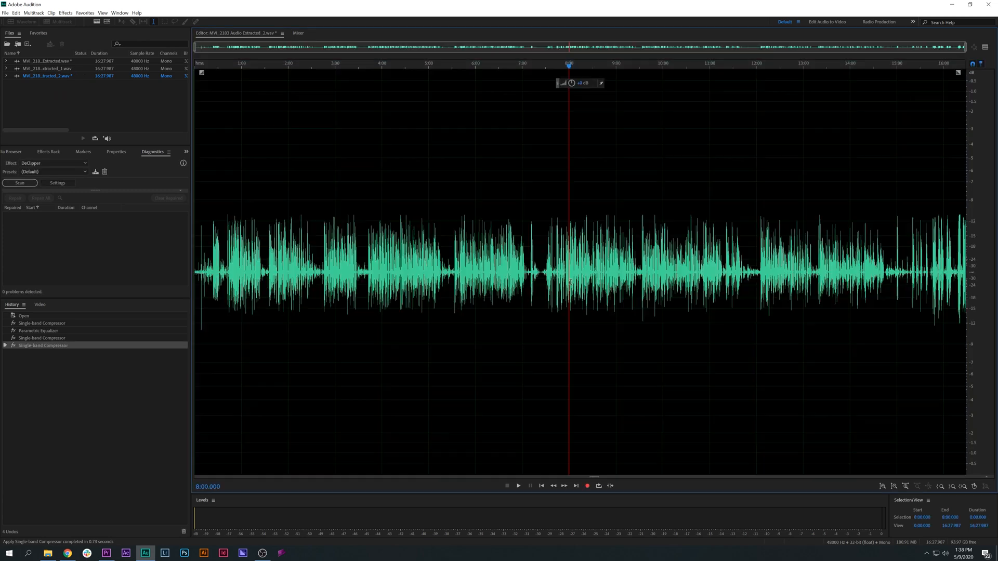
Step: Normalize the entire recording to -1 dB and clear the selection
click(66, 13)
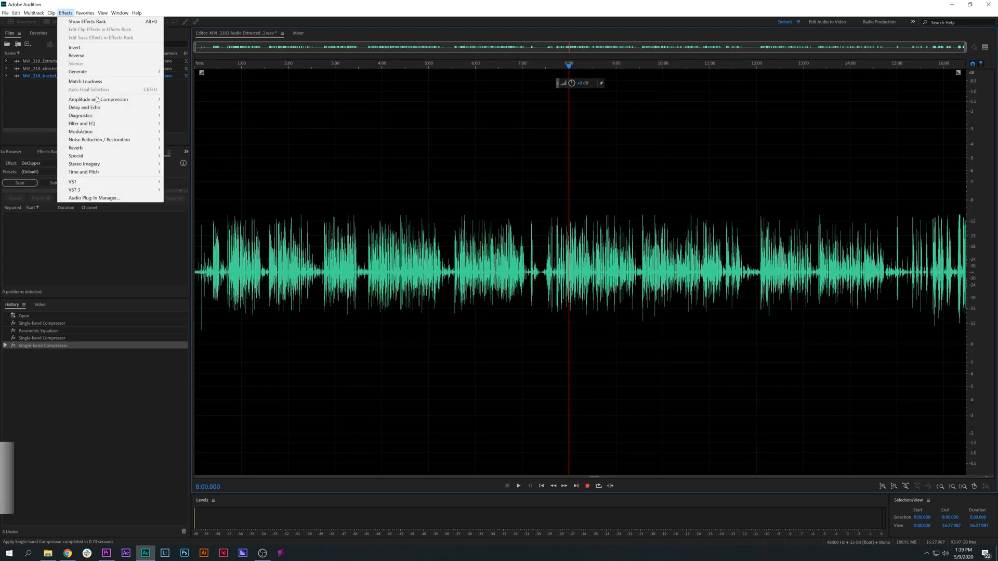
mouse_move(97, 101)
click(197, 172)
click(491, 257)
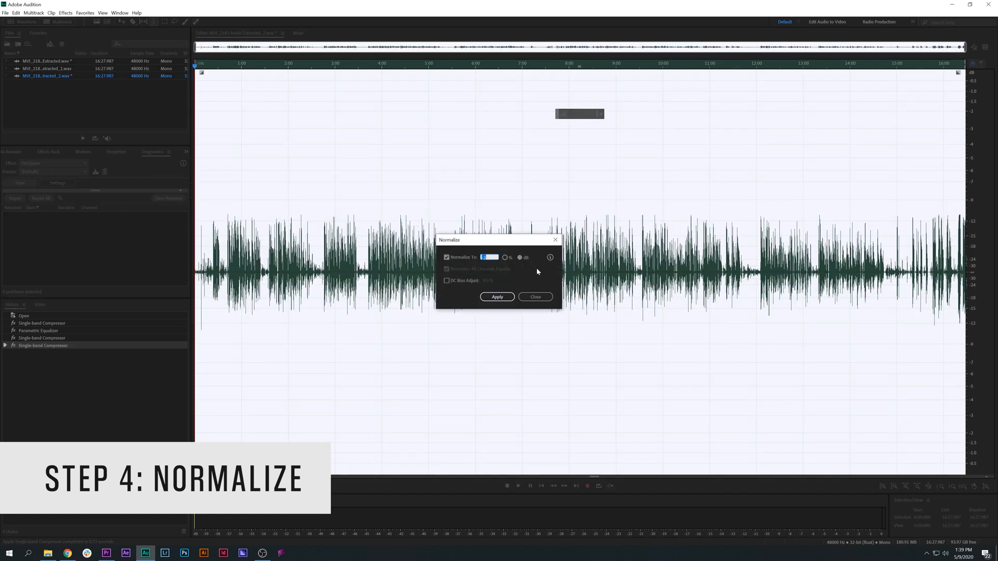
text(-1)
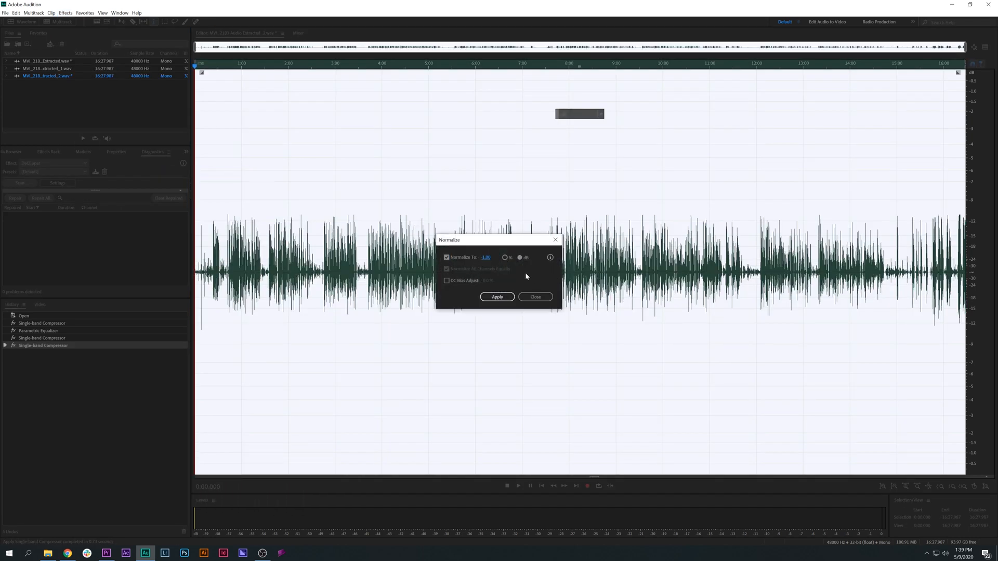
click(497, 297)
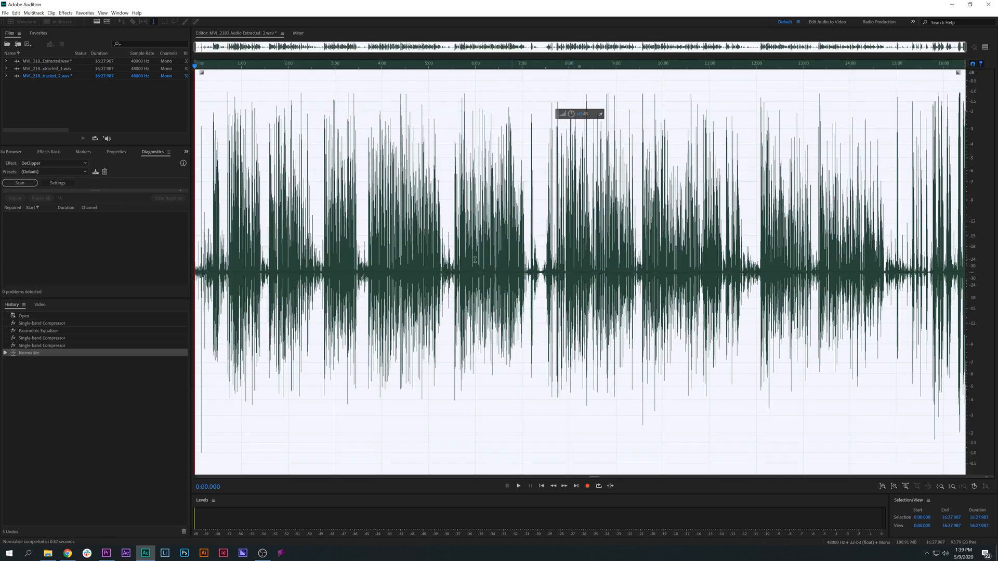
click(464, 252)
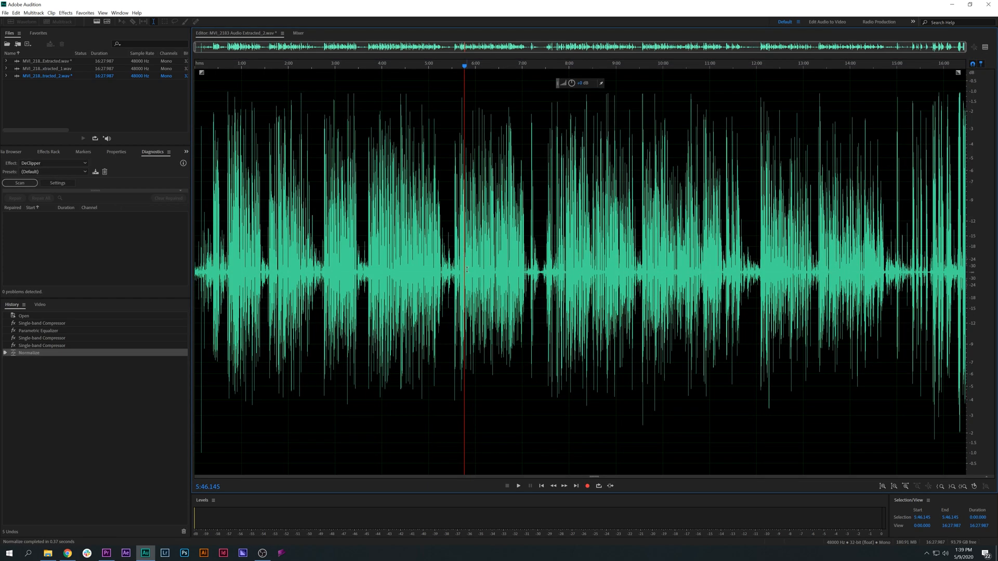
Step: Save the processed audio file
key(ctrl+s)
click(452, 274)
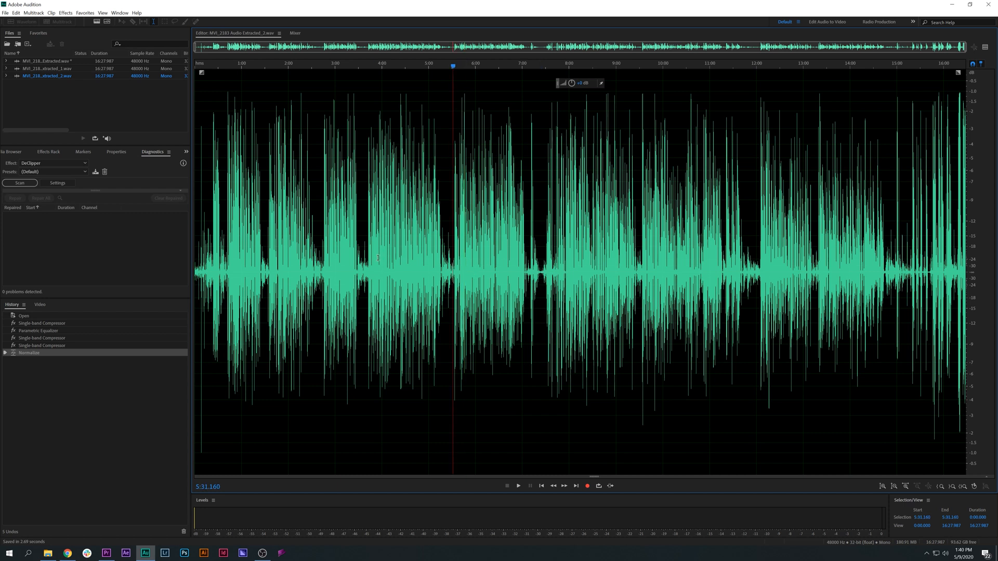
click(540, 75)
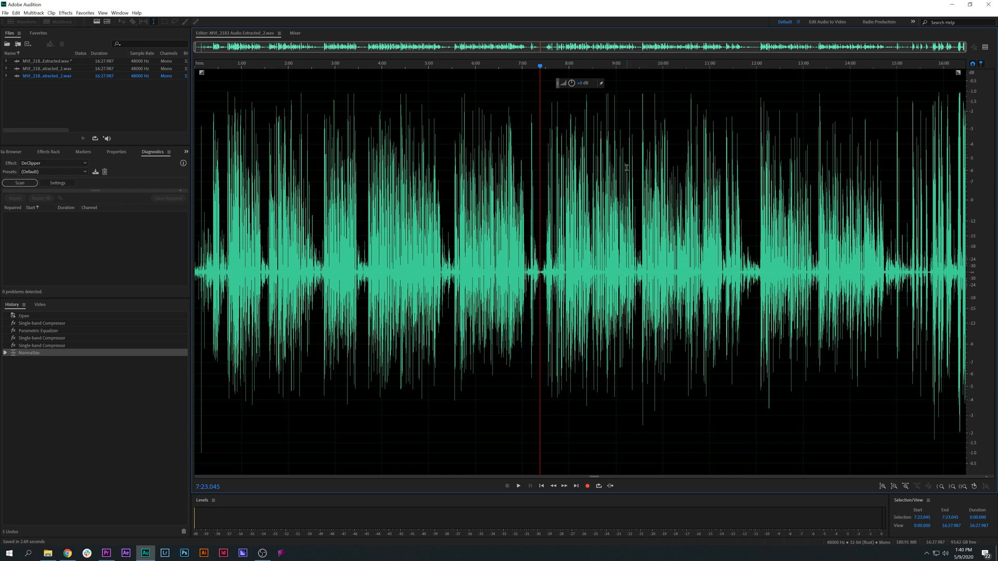
Step: Switch to Premiere Pro, save the project and inspect the updated audio clip in the Mixing Dialogue sequence
click(107, 554)
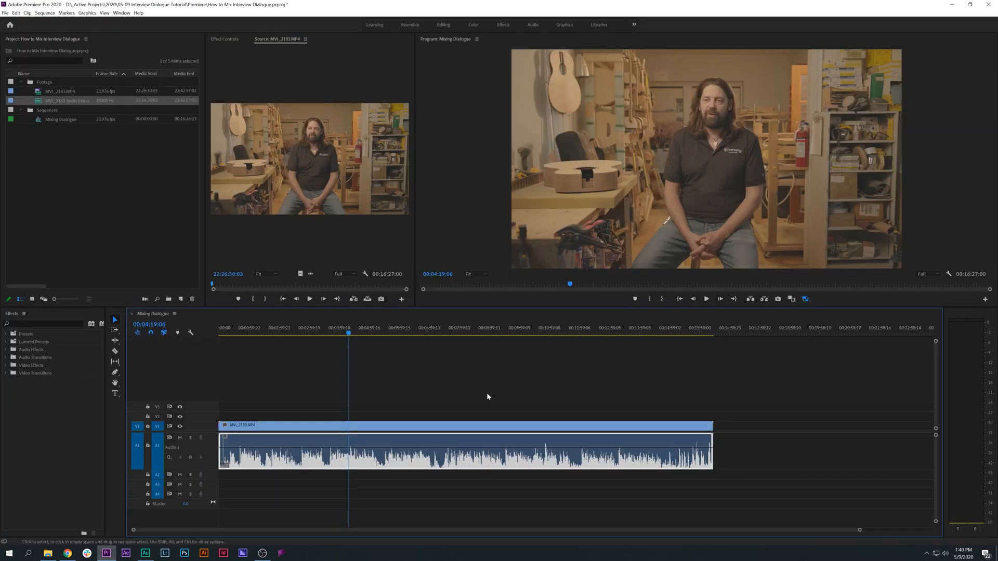
key(ctrl+s)
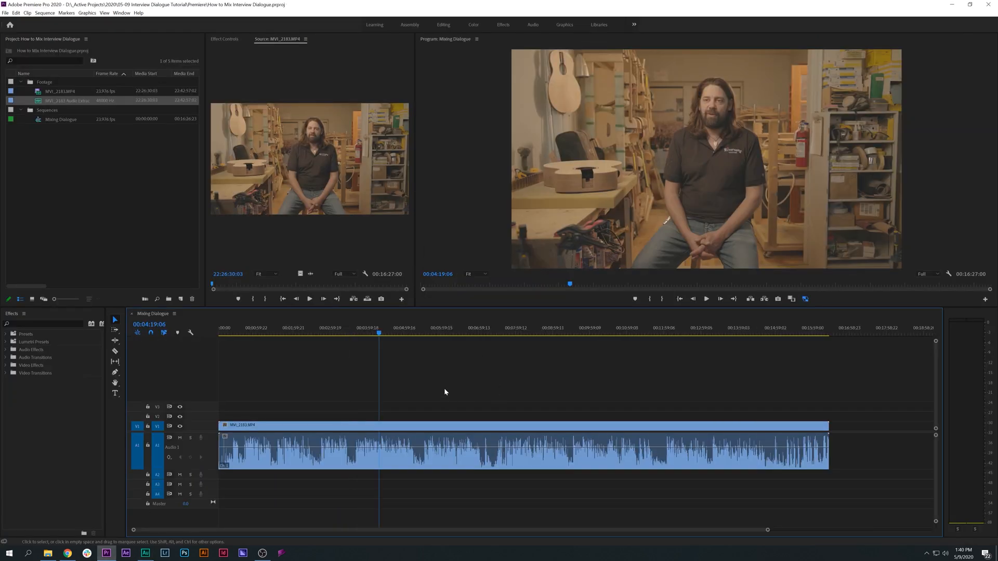
scroll(442, 398, down, 3)
scroll(422, 410, up, 3)
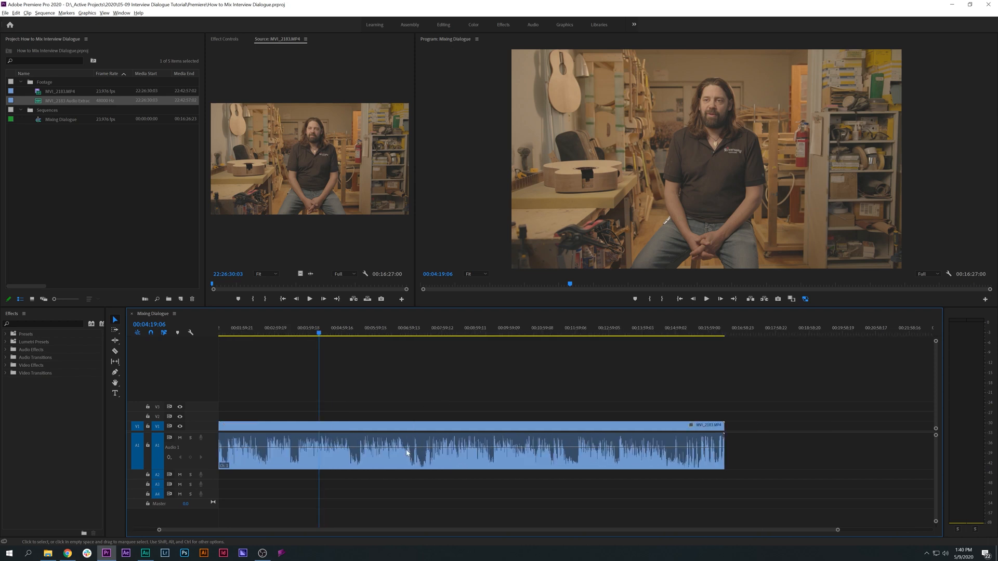
scroll(351, 444, up, 2)
scroll(349, 446, down, 3)
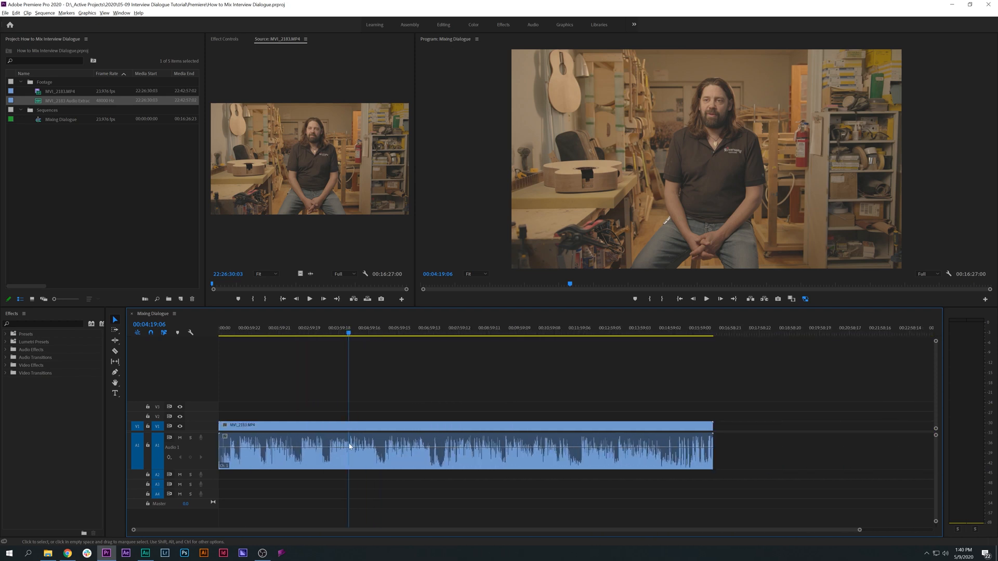